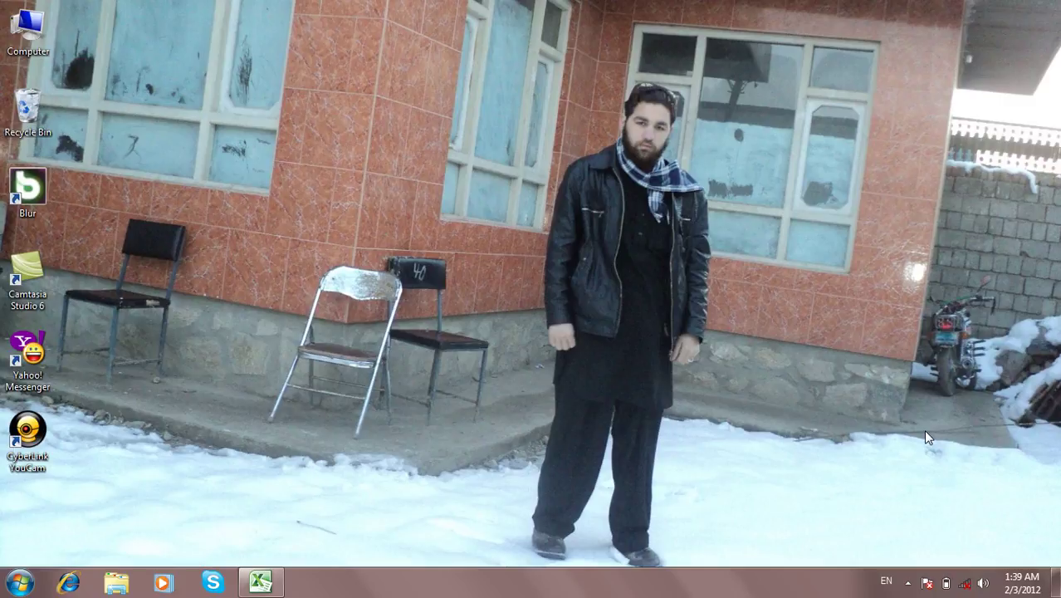
Refresh the desktop twice, then restore the Book1 workbook and select cell G17
right_click(865, 127)
left_click(954, 170)
right_click(977, 159)
left_click(971, 204)
left_click(259, 582)
left_click(321, 394)
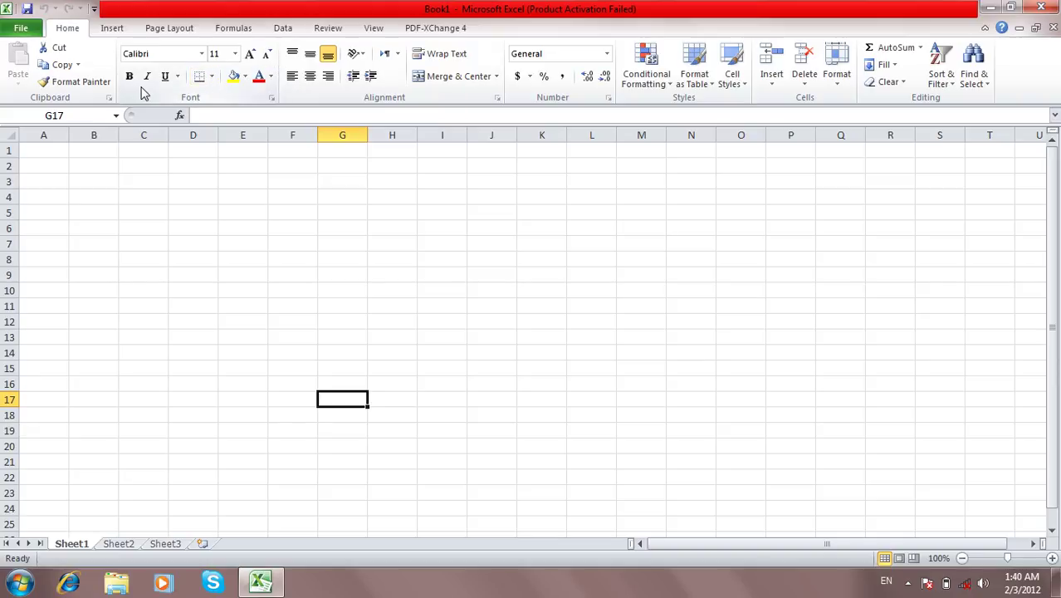
Enter the headers EmpName, Post and Salary in A1:C1
key("ctrl+Up")
key("ctrl+Left")
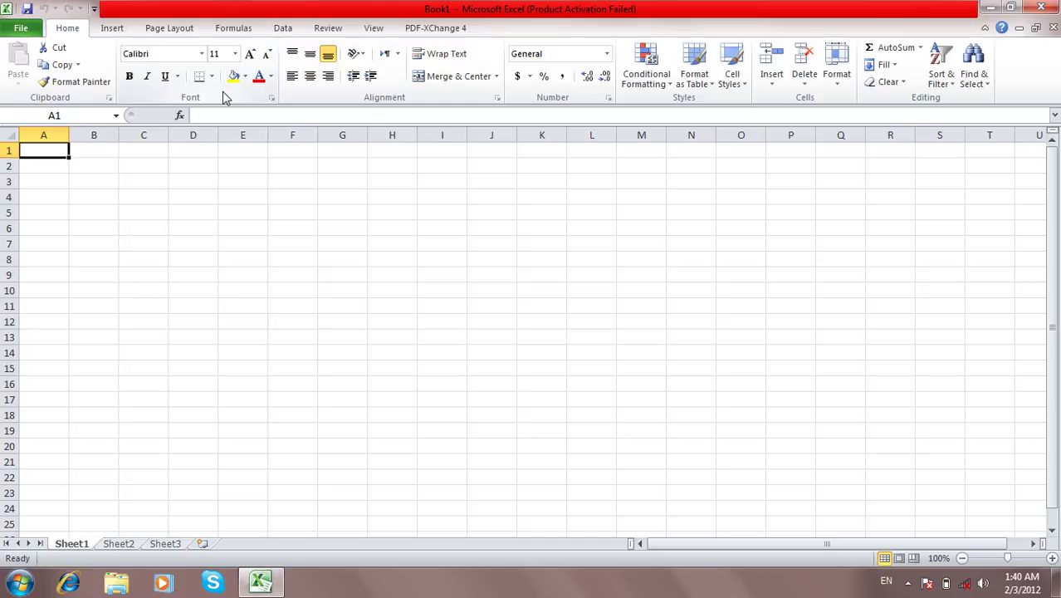
type("EmpName")
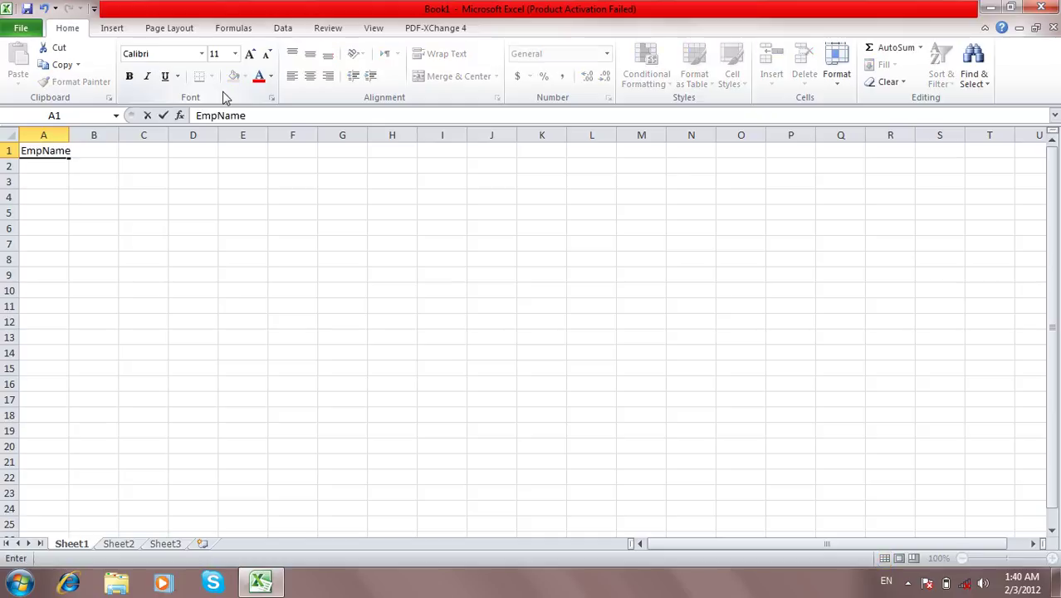
key("Tab")
type("Post")
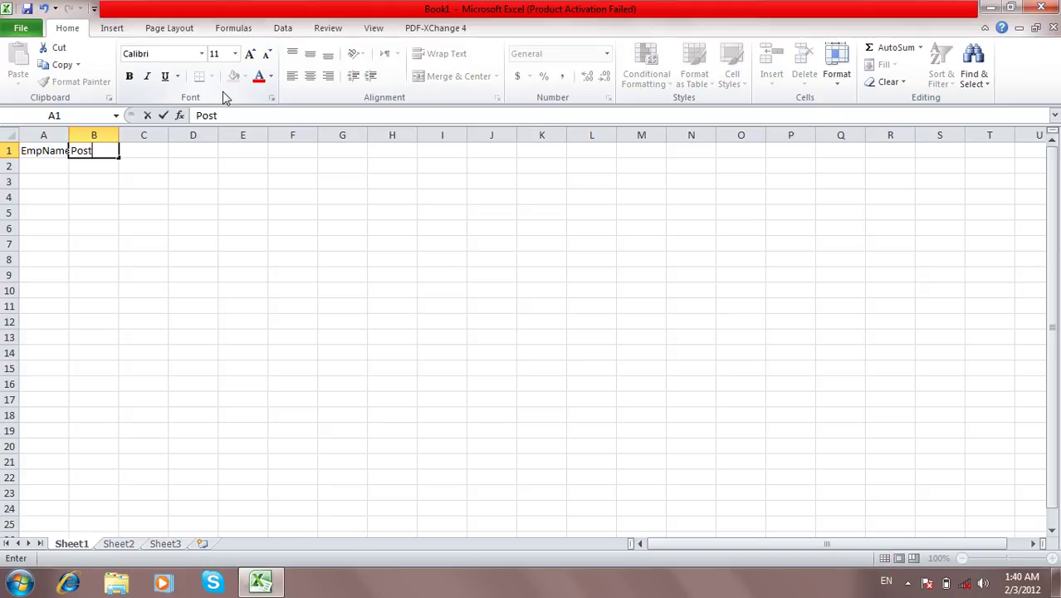
key("Tab")
type("Salary")
key("Return")
Enter the employee names wali, ali and khan in A2:A4
key("Left")
key("Left")
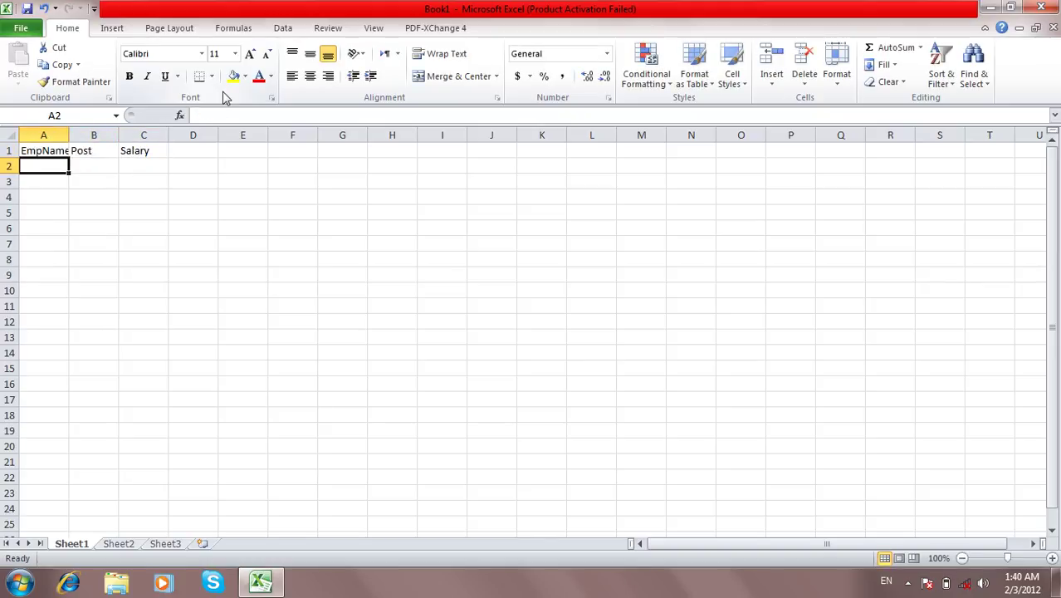
type("wa")
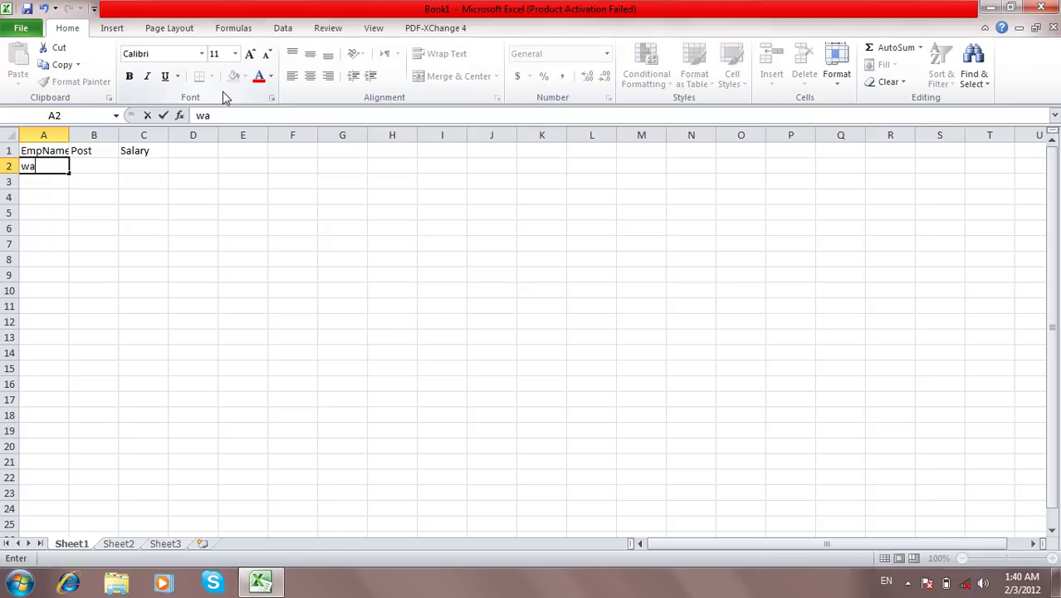
type("li")
key("Return")
type("ali")
key("Return")
type("khan")
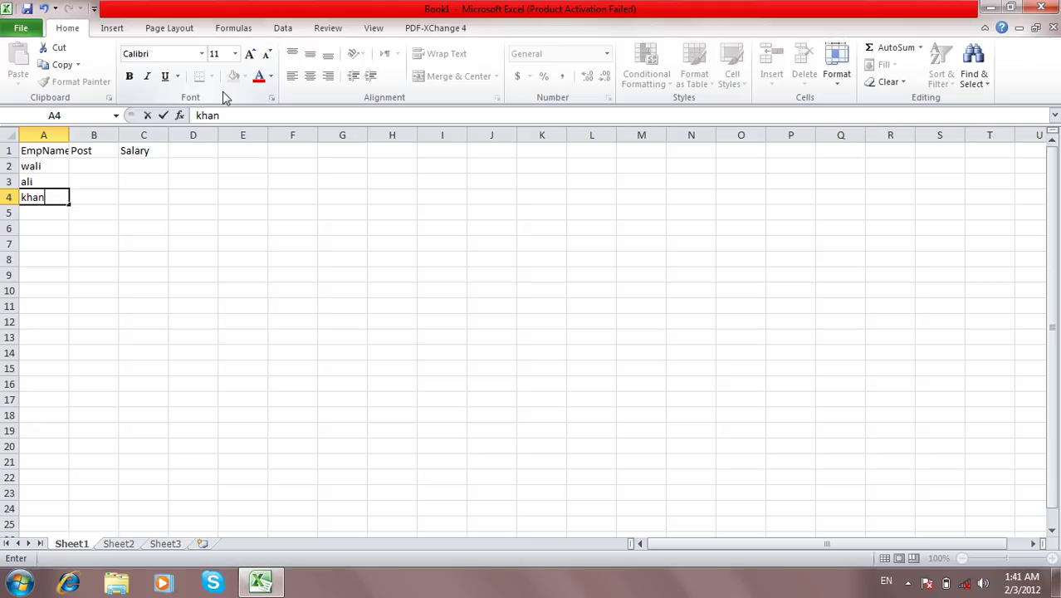
key("Tab")
Enter the posts Doctor, worker and instructor in B2:B4
key("Up")
key("Up")
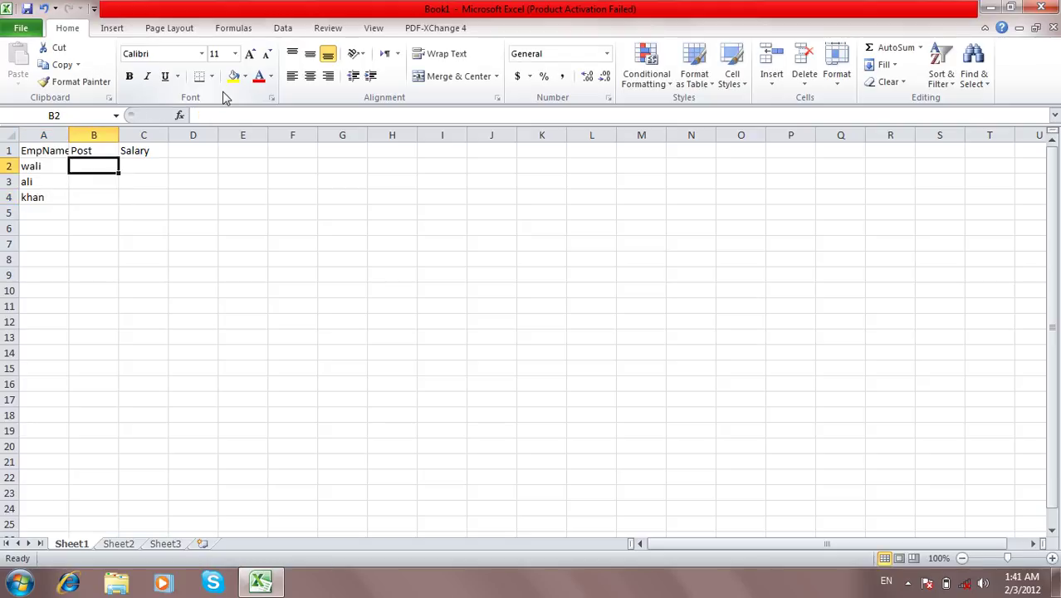
type("Doctor")
key("Return")
type("worke")
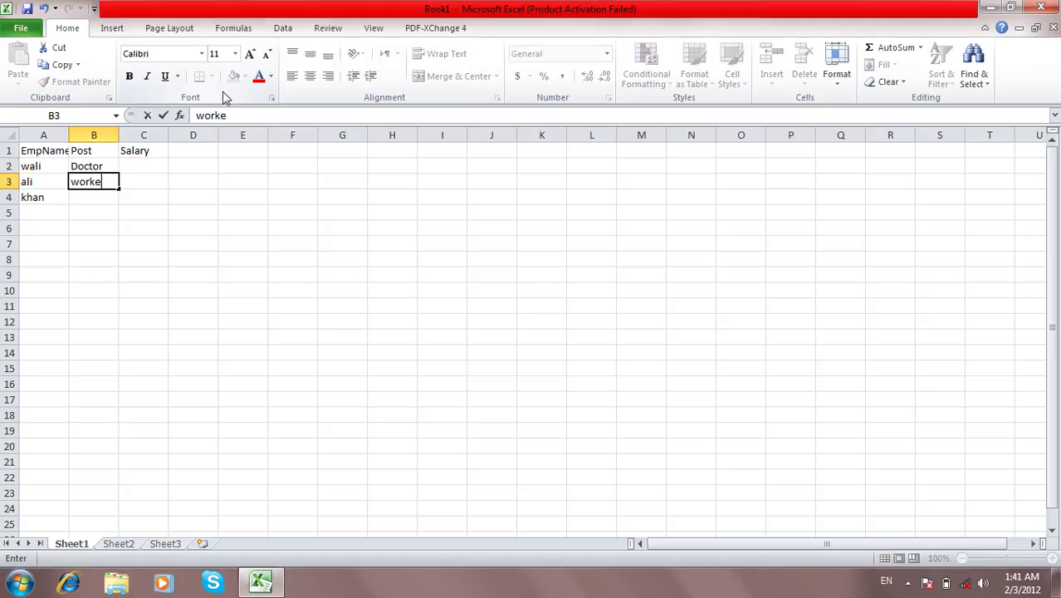
type("r")
key("Return")
type("instructor")
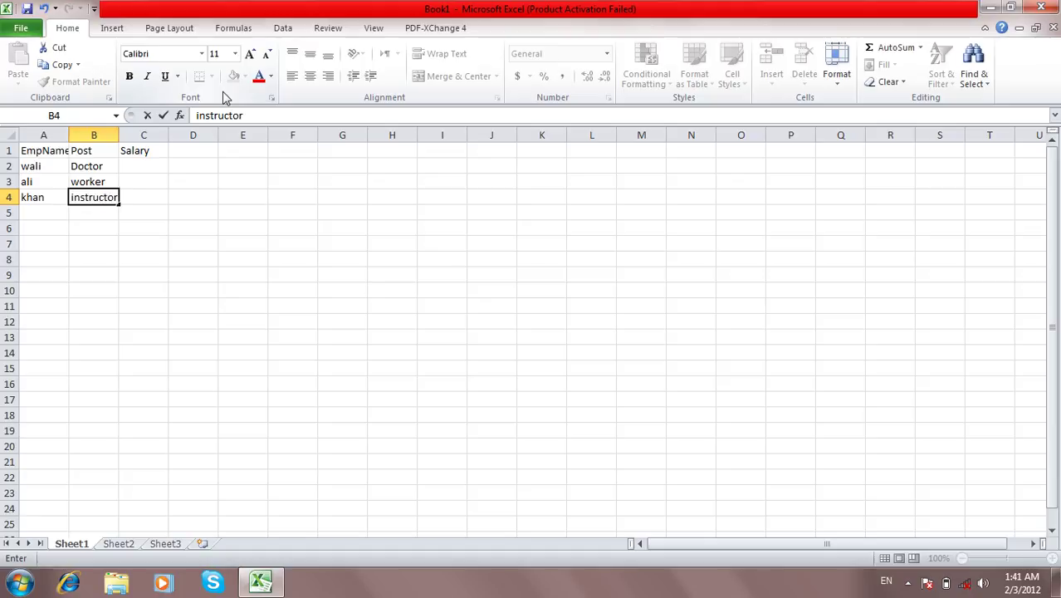
key("Tab")
Enter the salaries 1000, 2000 and 3000 in C2:C4
key("Up")
key("Up")
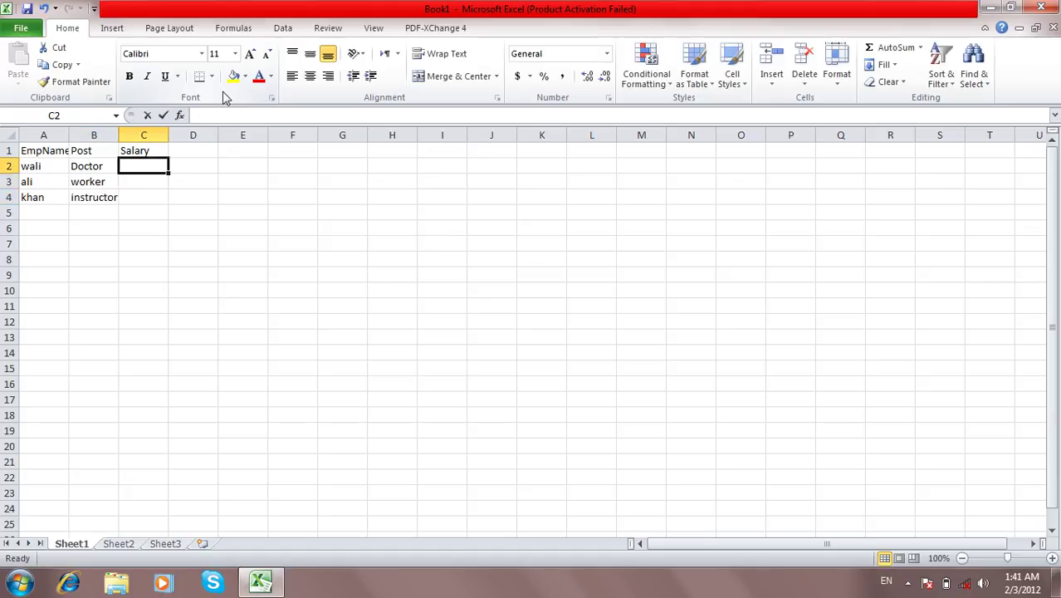
type("1000")
key("Return")
type("2000")
key("Return")
type("3000")
key("Return")
key("Left")
key("Left")
Label A5 'Total' and AutoSum C2:C4 into C5, giving 6000
type("TO")
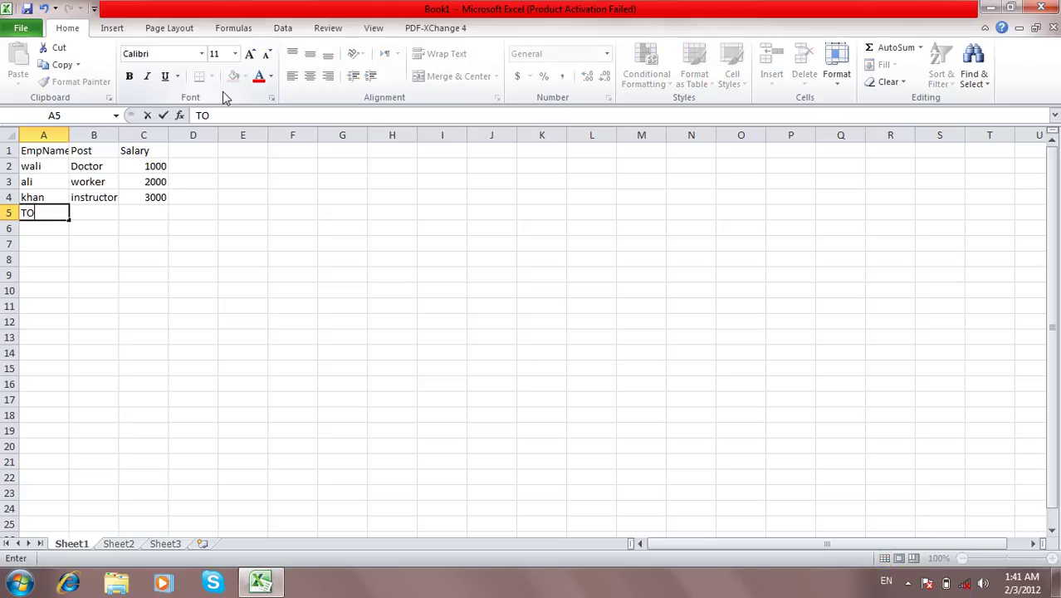
key("Right")
key("Right")
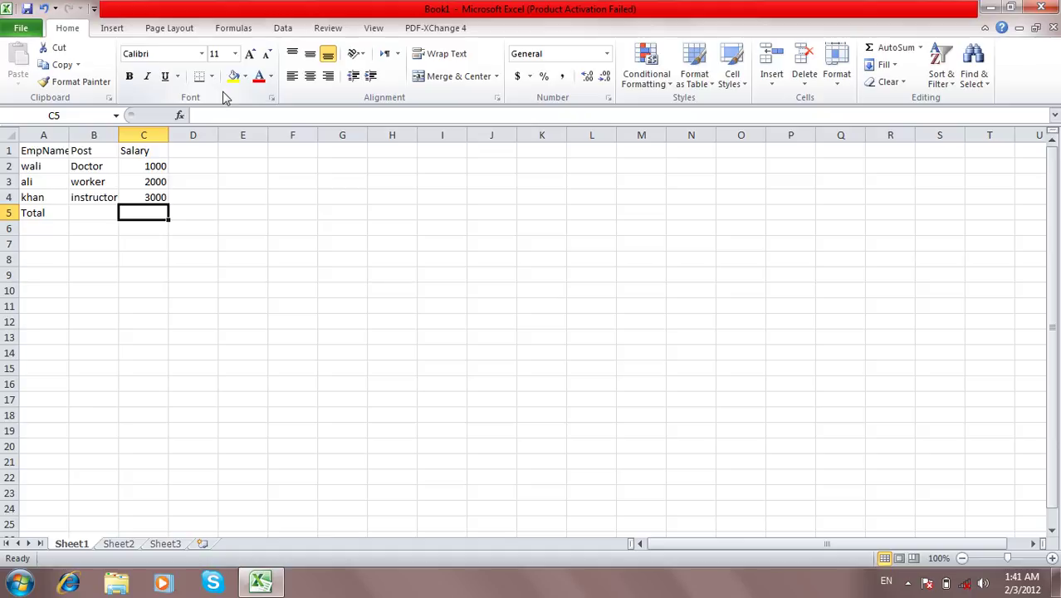
key("alt+equal")
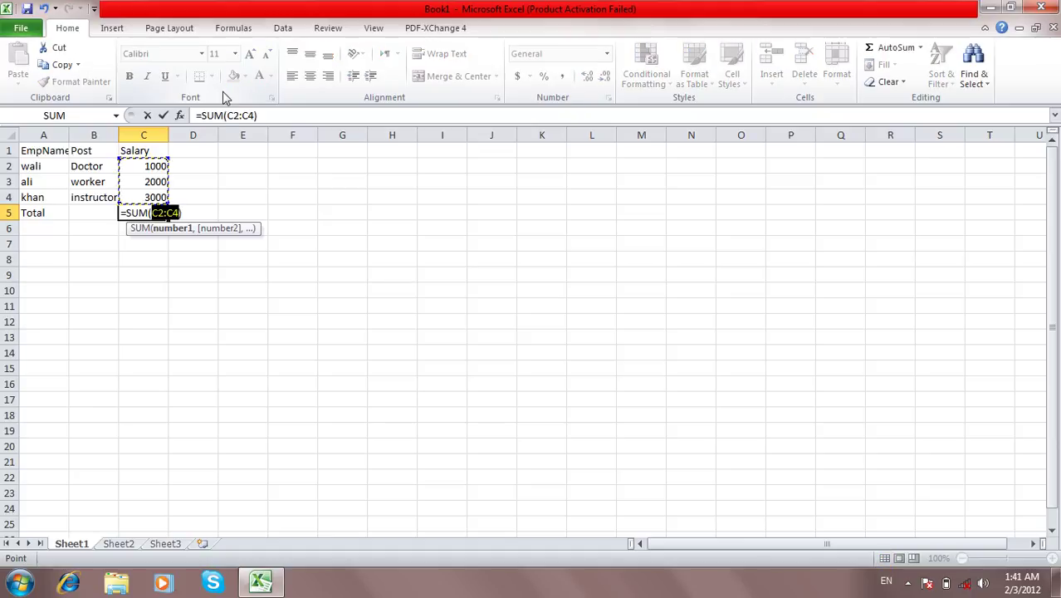
key("Return")
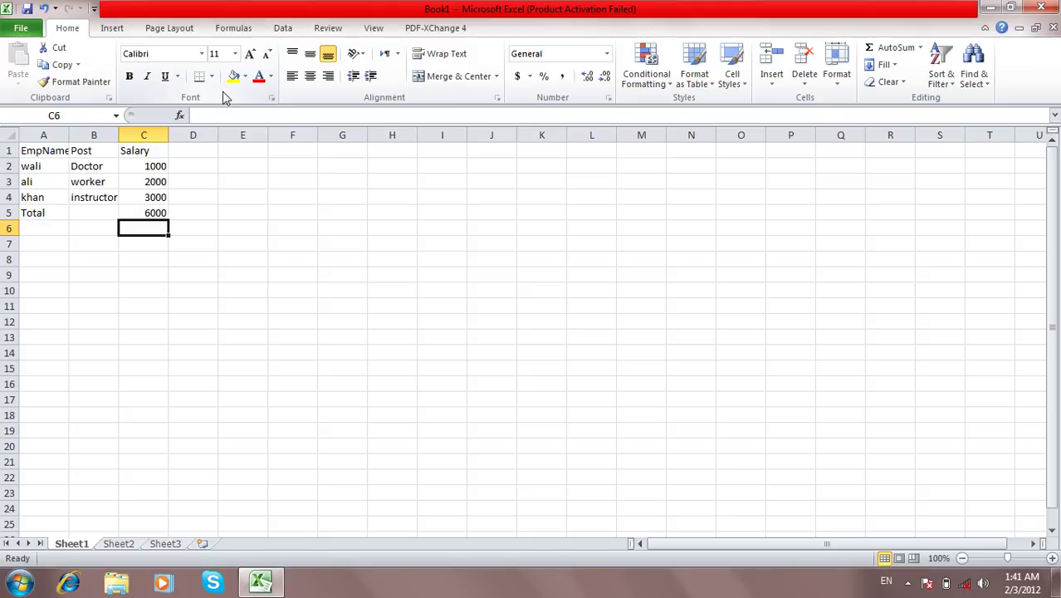
key("Up")
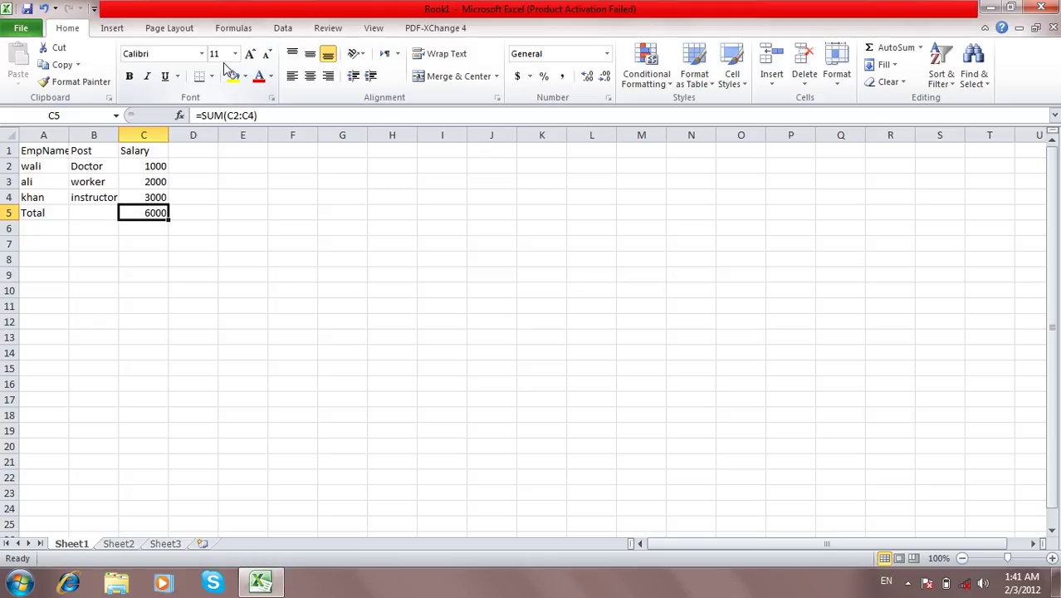
Autofit column A to EmpName and bold the EmpName, Post and Salary headers in A1:C1
double_click(69, 134)
left_click(52, 151)
left_click_drag(52, 152, 136, 152)
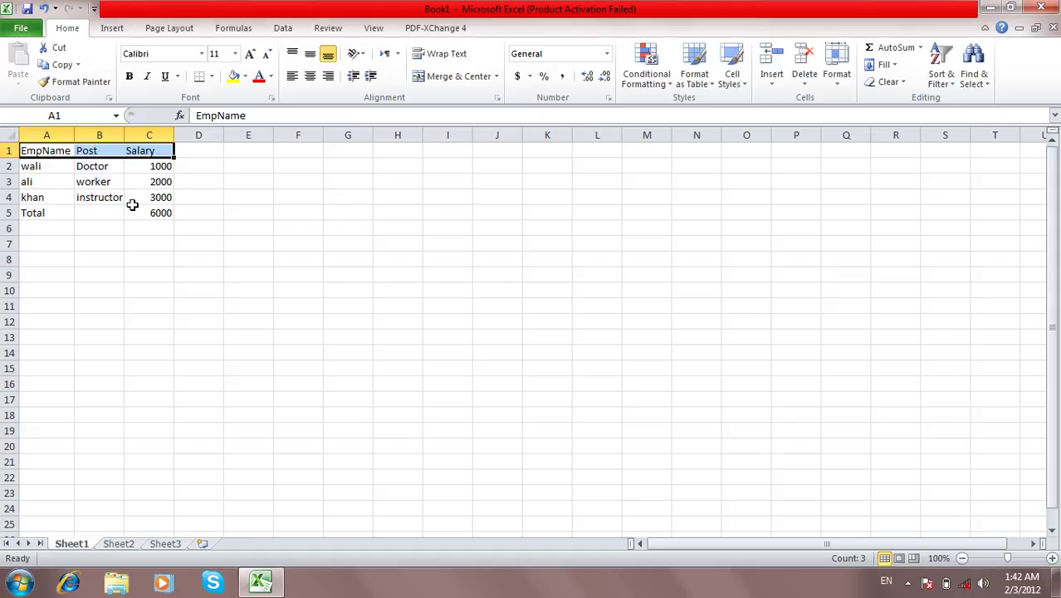
left_click(129, 76)
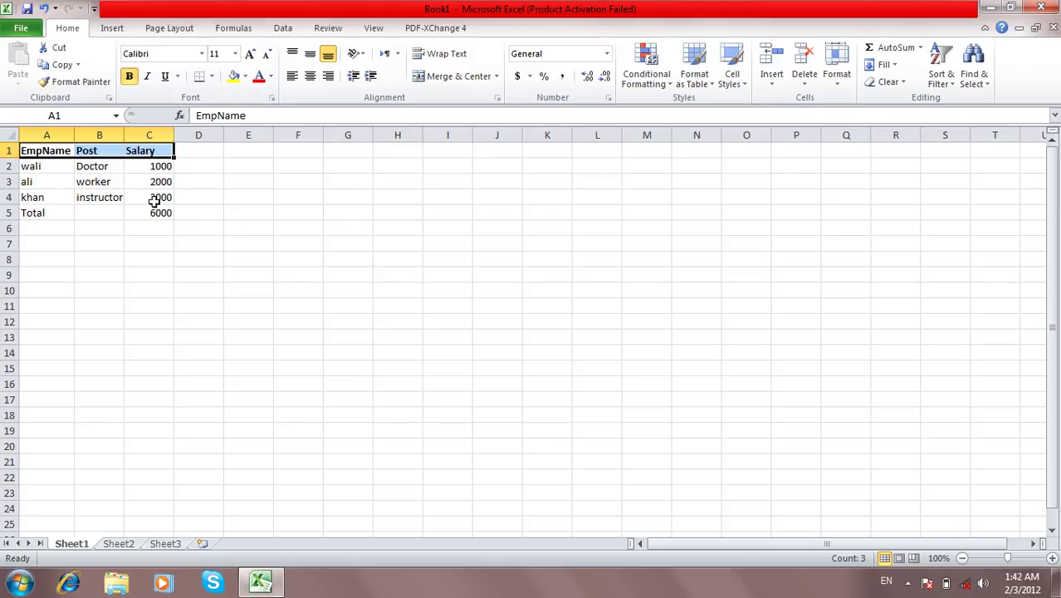
left_click_drag(153, 200, 30, 166)
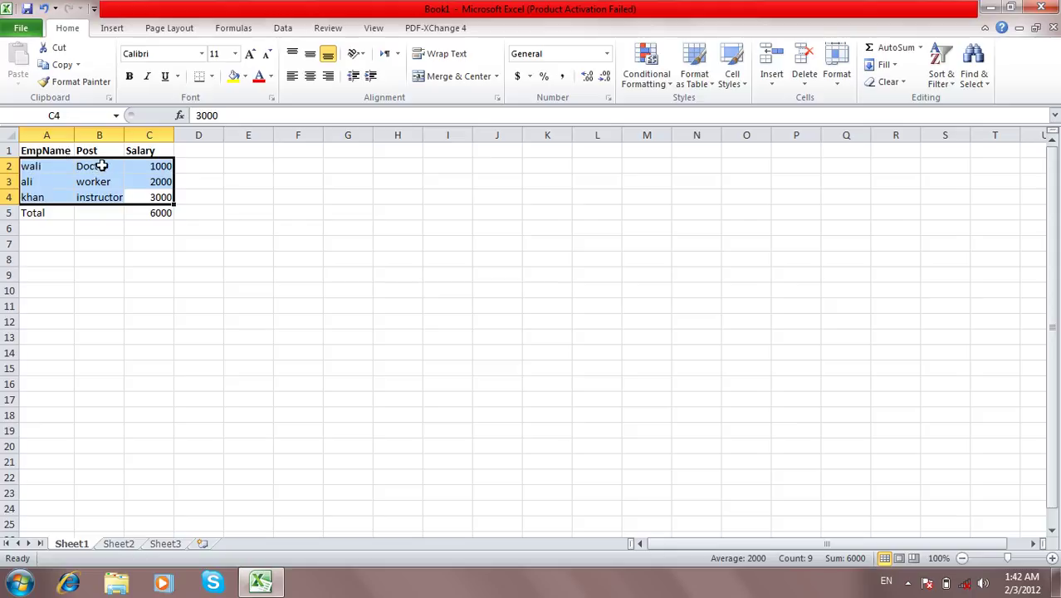
left_click_drag(141, 150, 60, 136)
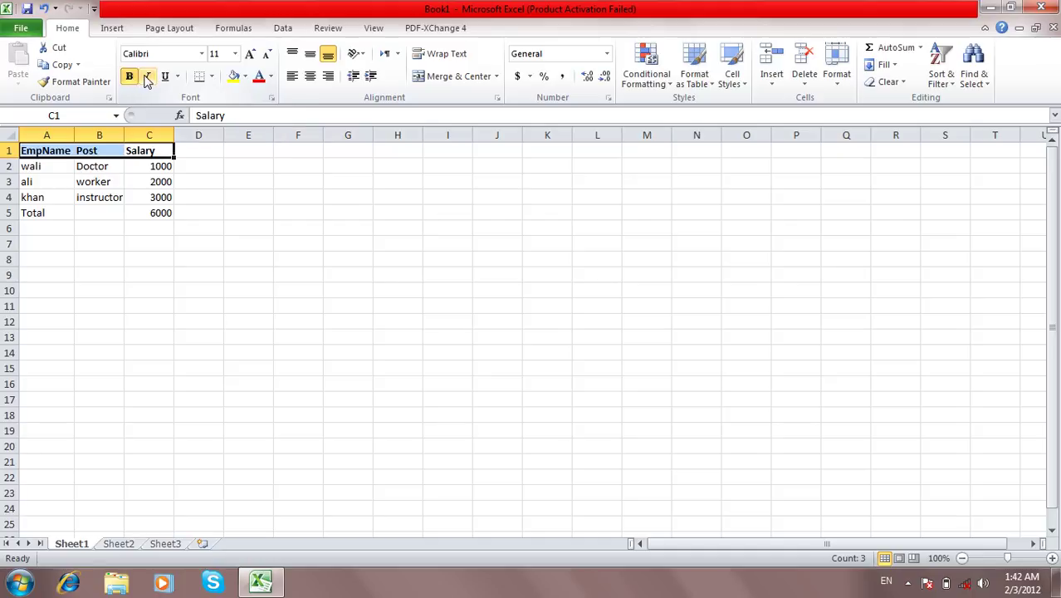
left_click(146, 77)
left_click(146, 77)
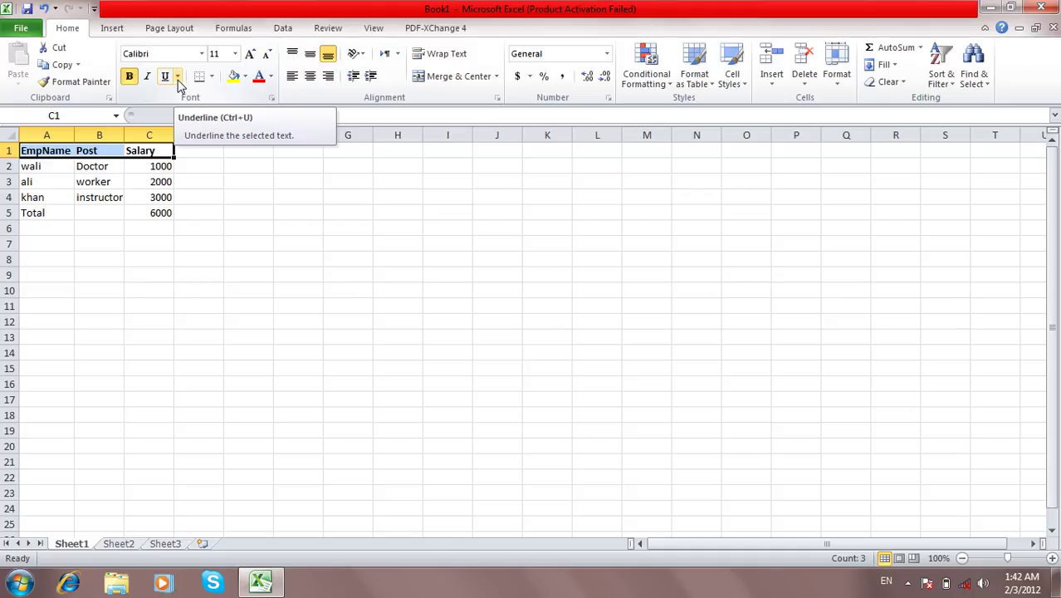
left_click(178, 76)
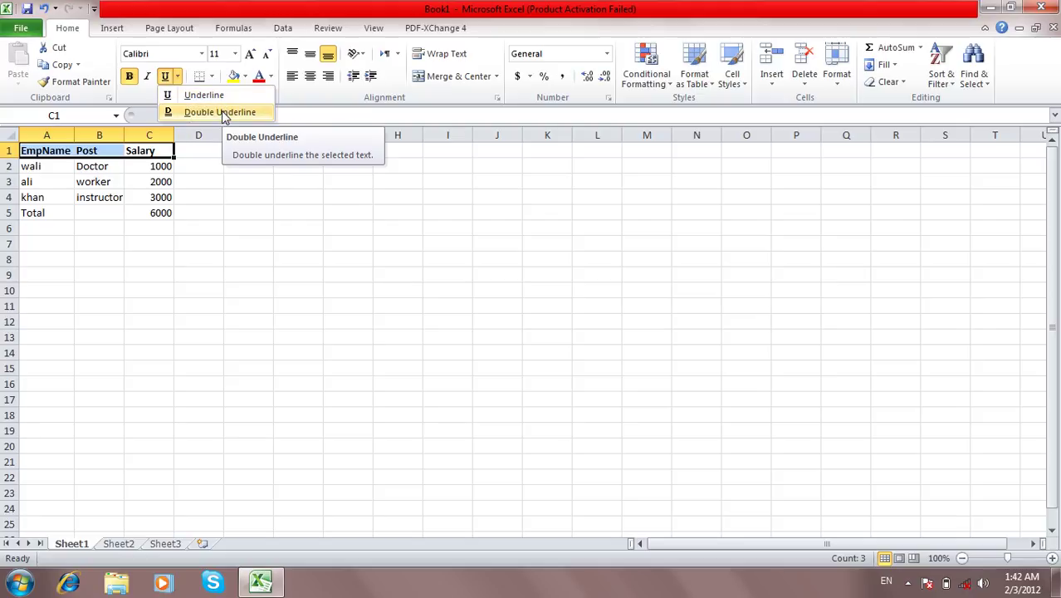
left_click(209, 97)
left_click(177, 241)
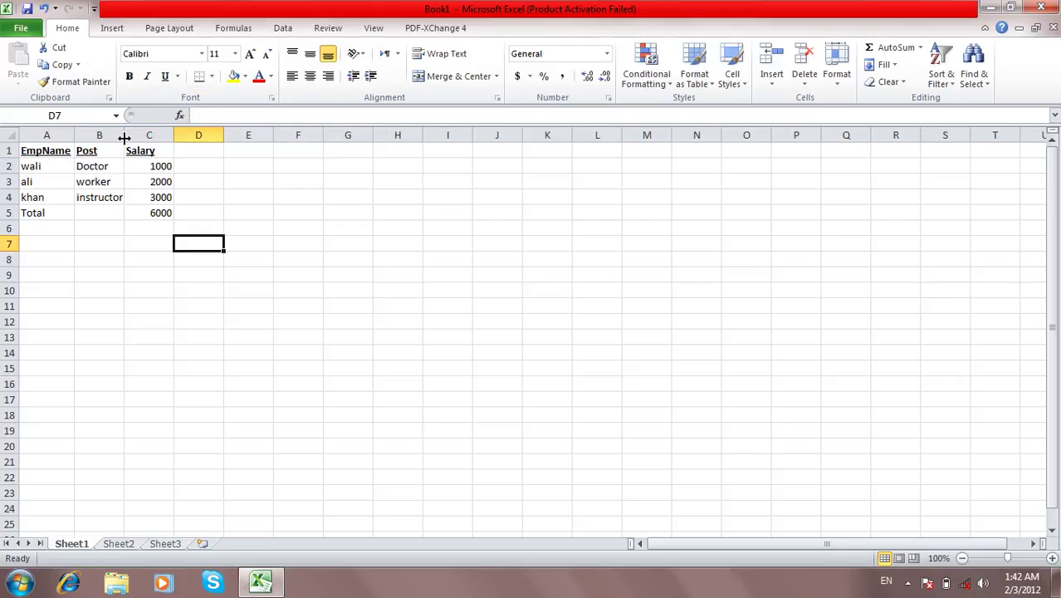
left_click_drag(136, 147, 21, 148)
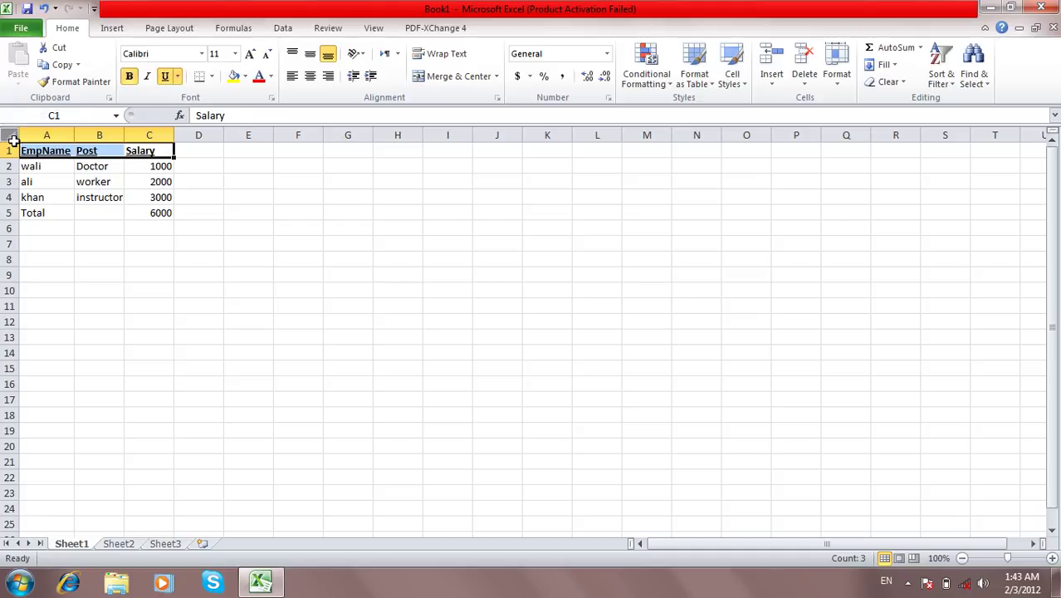
left_click(165, 77)
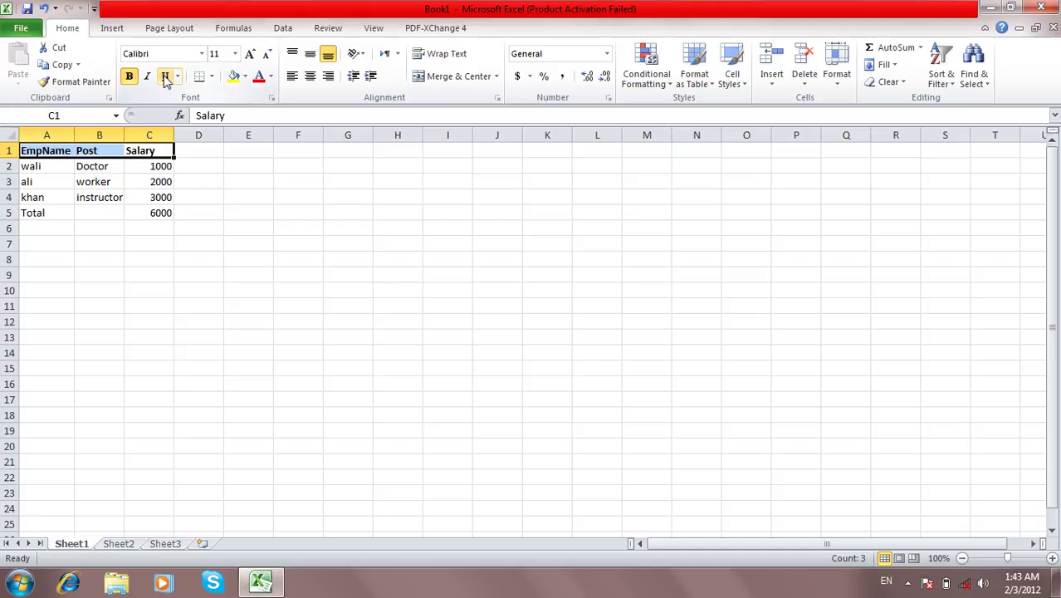
left_click(160, 209)
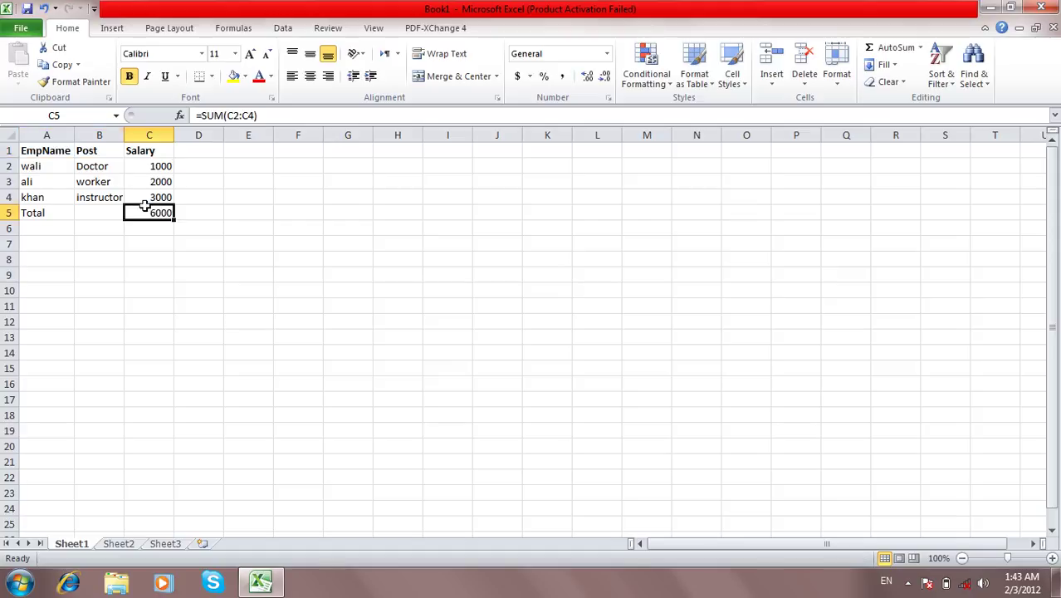
Apply All Borders to every cell of the Employee table A1:C5
left_click_drag(145, 205, 34, 145)
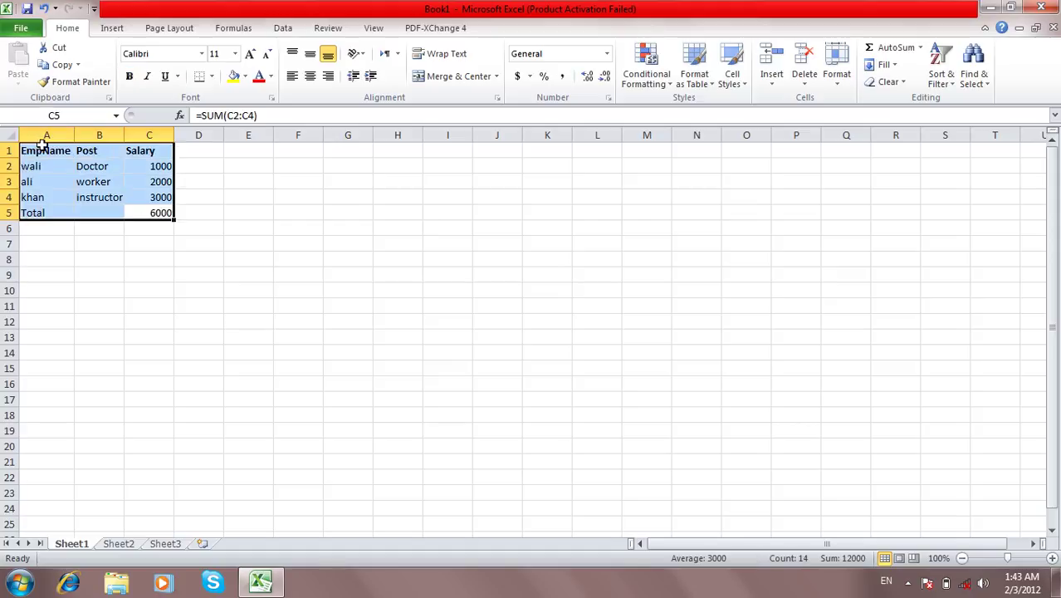
left_click(213, 78)
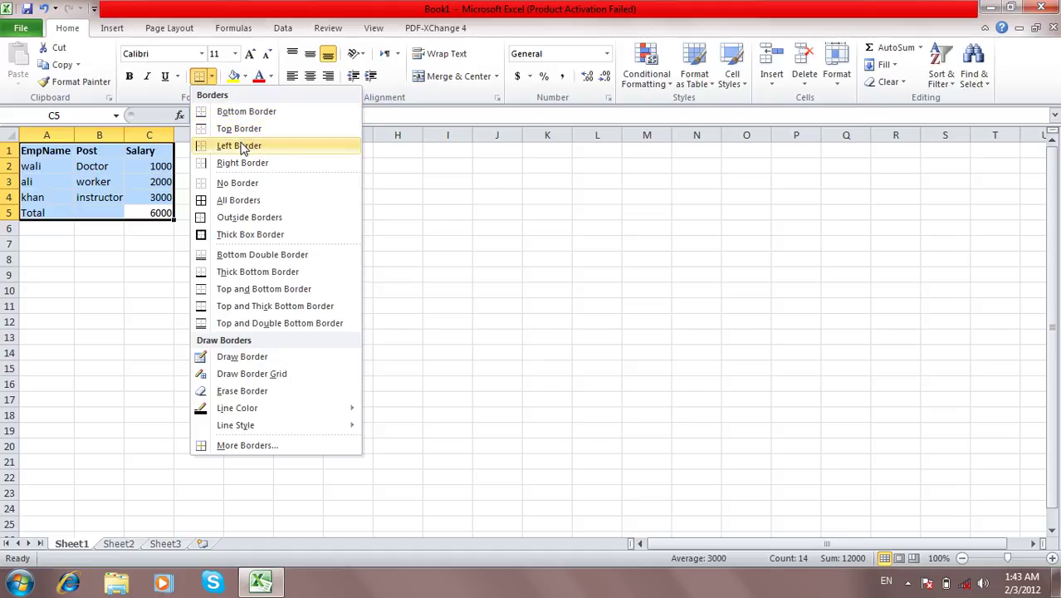
left_click(239, 202)
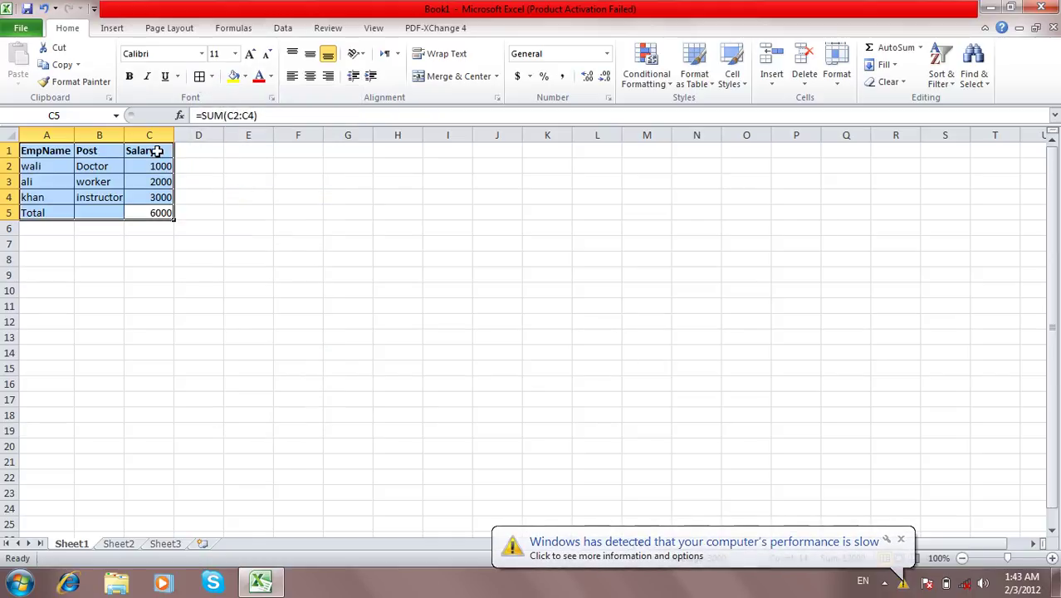
Add a Thick Bottom Border under the header row A1:C1
left_click_drag(157, 150, 62, 150)
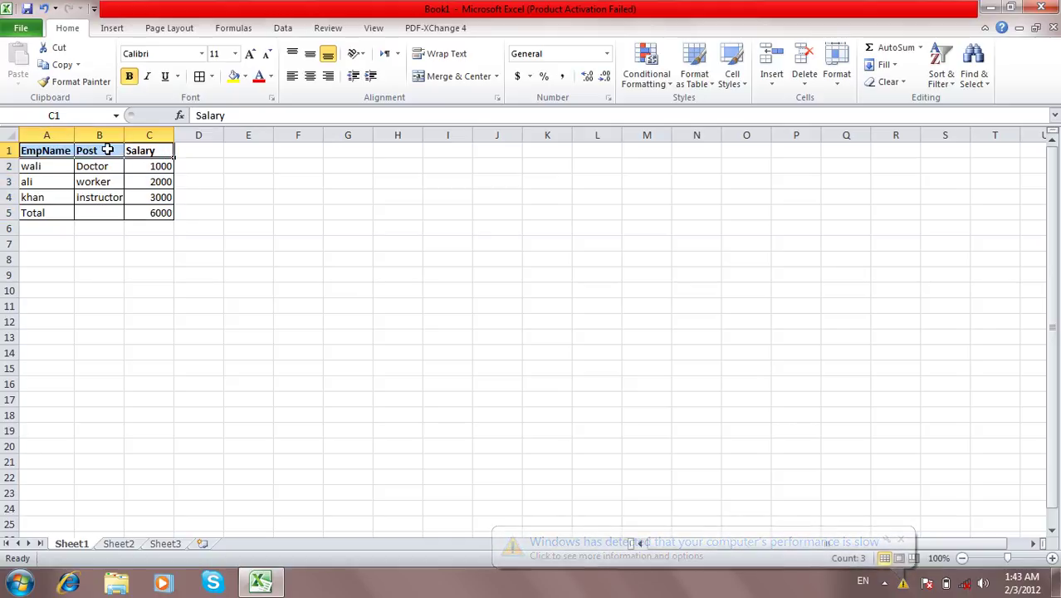
left_click(212, 76)
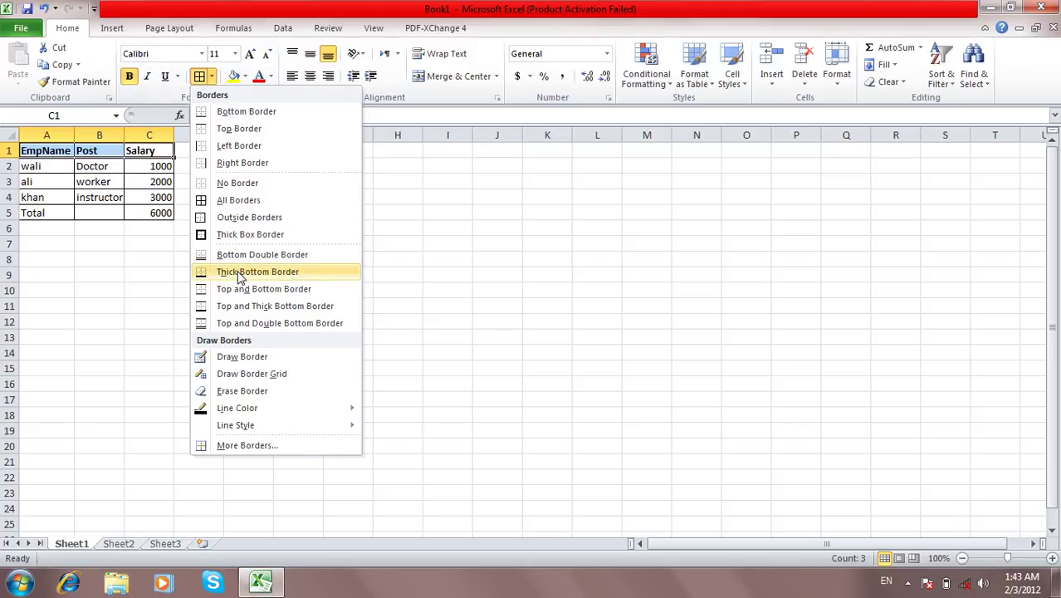
left_click(240, 273)
left_click(247, 258)
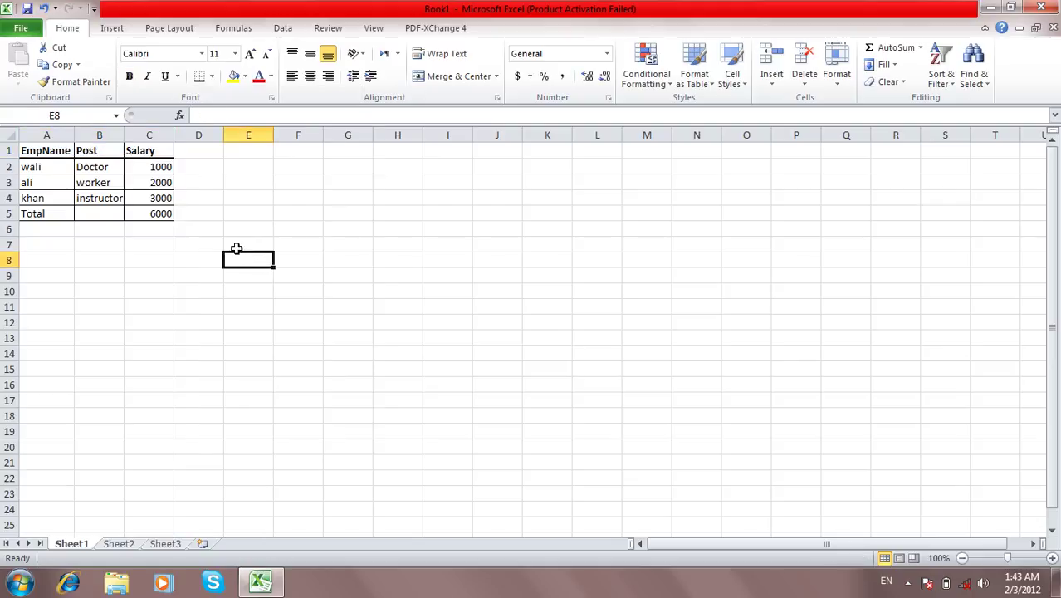
left_click_drag(162, 213, 56, 166)
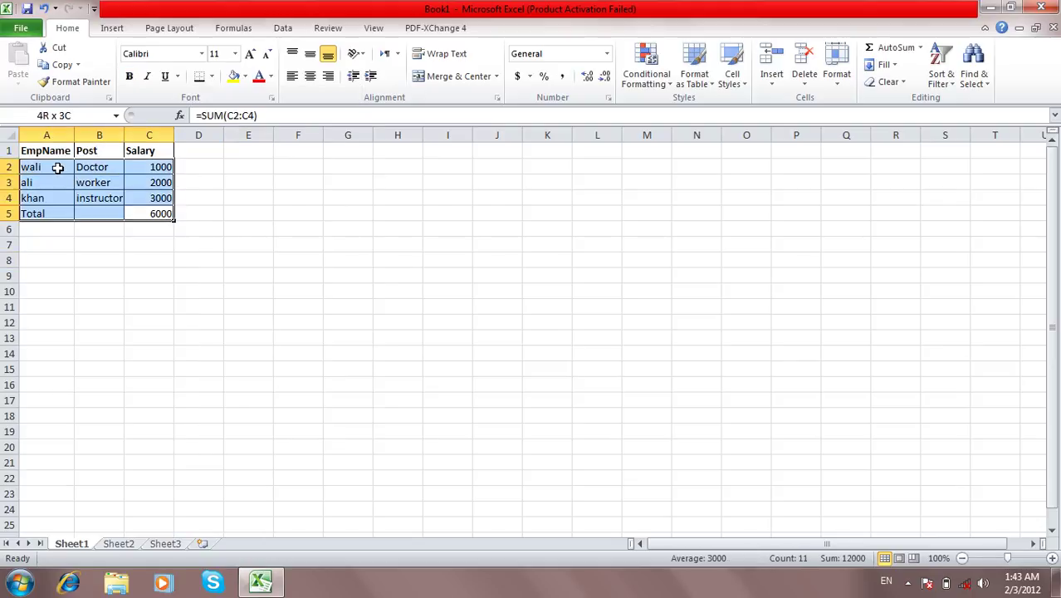
Center-align all contents of the Employee table A1:C5
left_click(336, 255)
left_click_drag(162, 213, 32, 148)
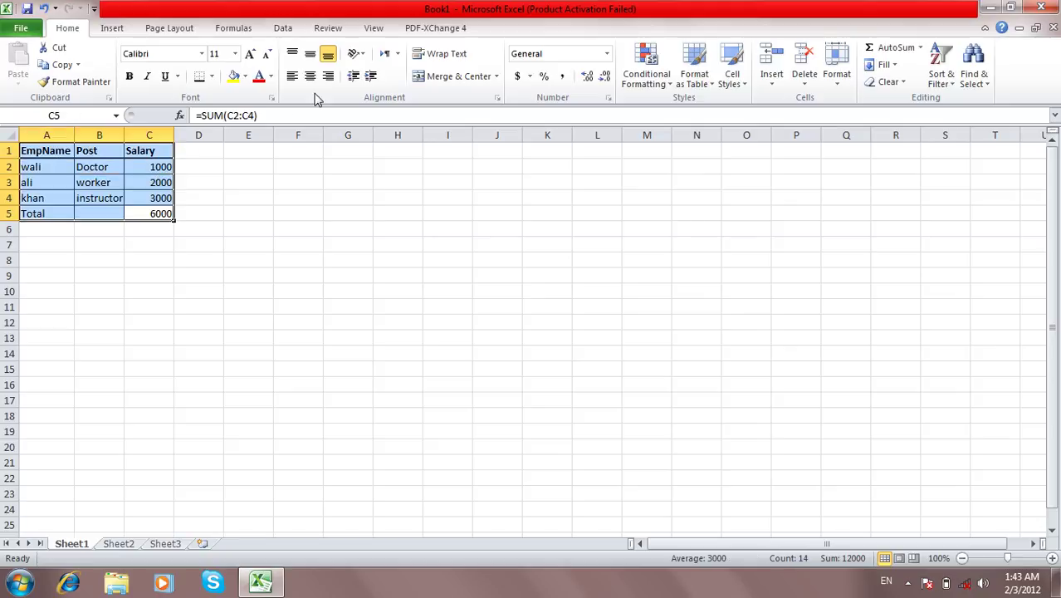
left_click(308, 79)
left_click(114, 169)
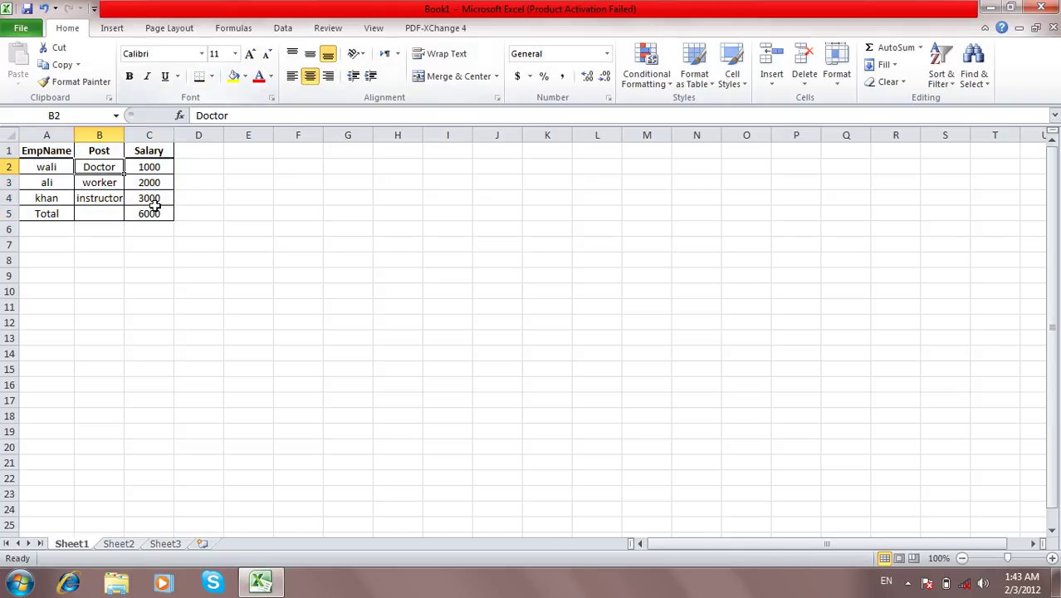
View the border styles for A2:C5 without changing anything, then select cell E1
mouse_move(150, 213)
left_mouse_down()
mouse_move(47, 166)
mouse_move(38, 149)
left_mouse_up()
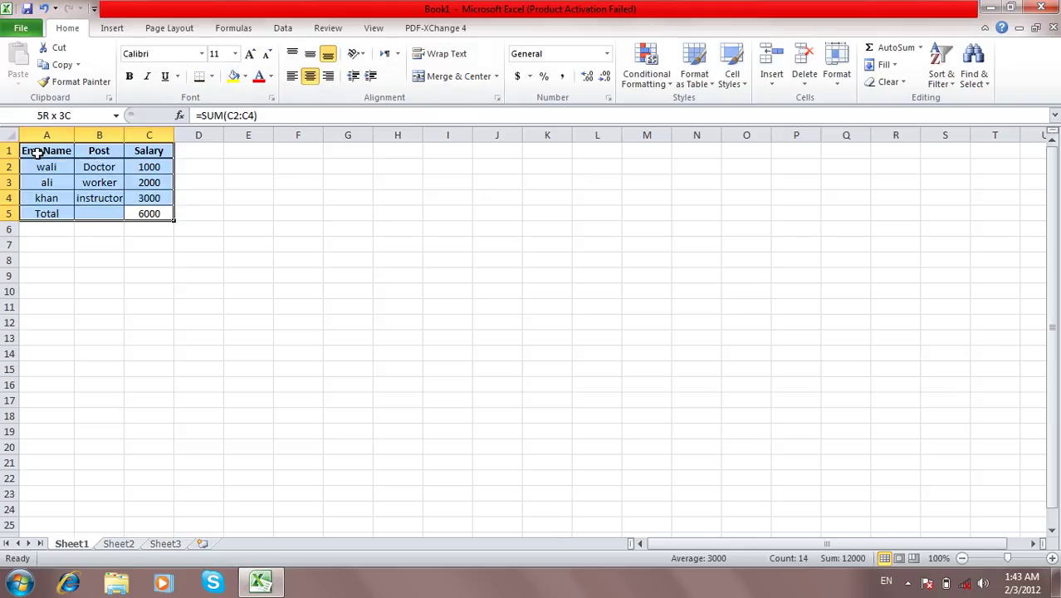
left_click(212, 75)
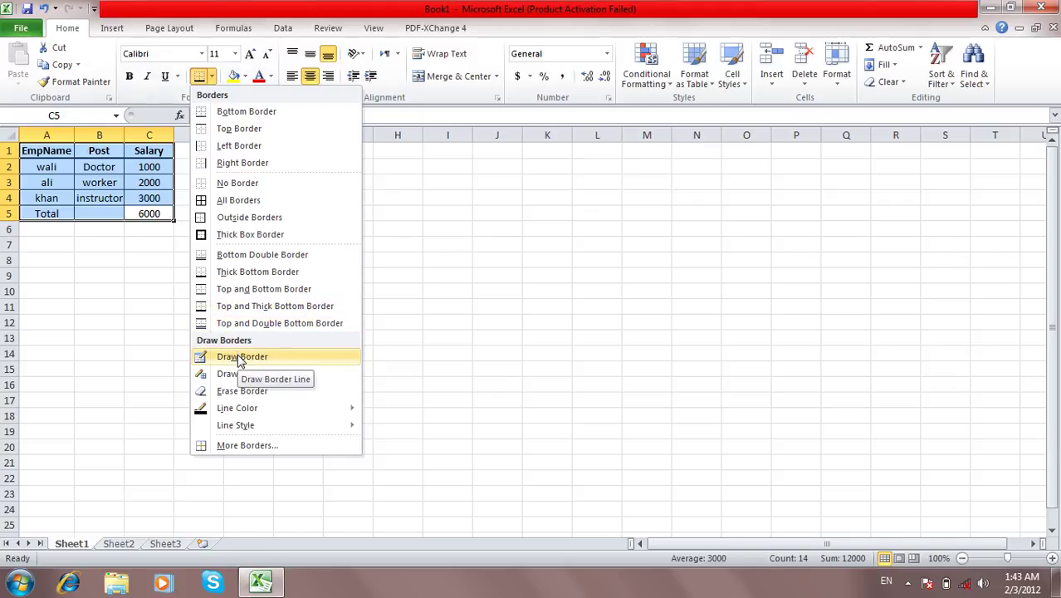
left_click(415, 8)
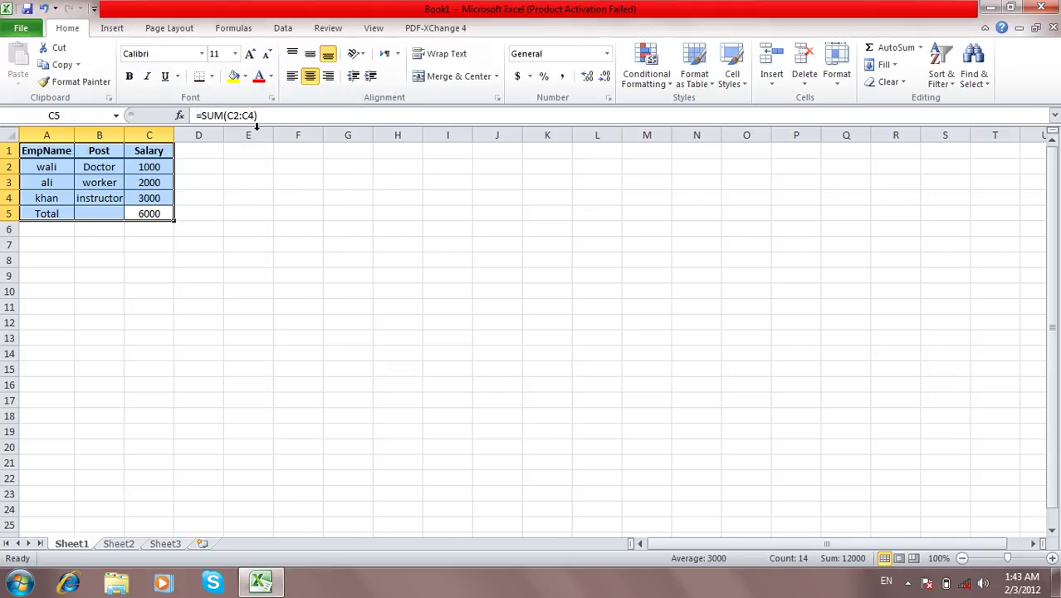
left_click(244, 149)
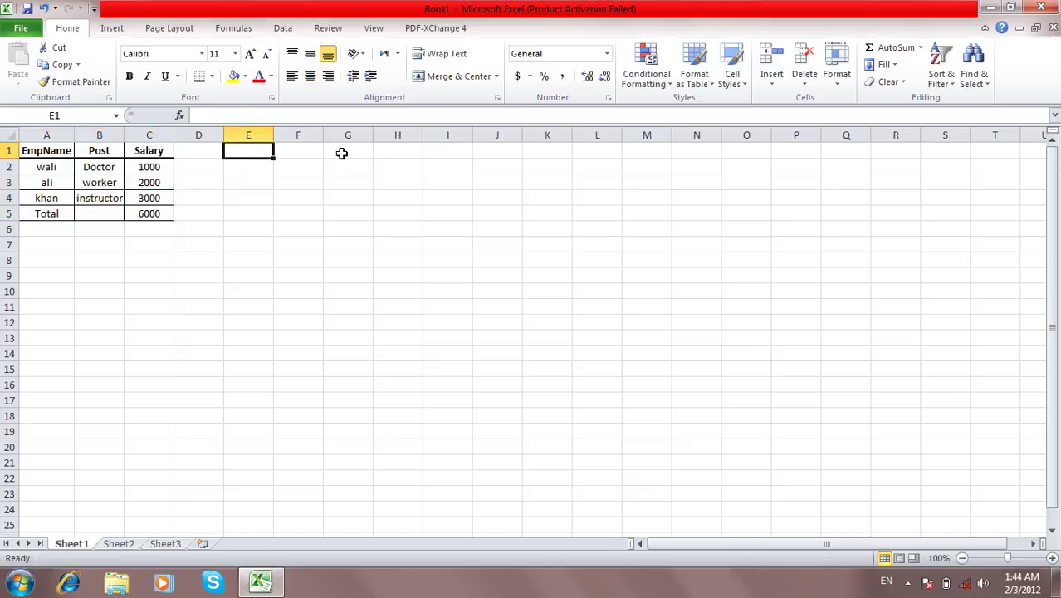
Type S.Name, Program, Fee headings in the wrong place, undo them and return to H1
type("S.Name")
key("Tab")
type("Program")
key("Tab")
type("Fee")
key("Return")
key("Left")
key("Left")
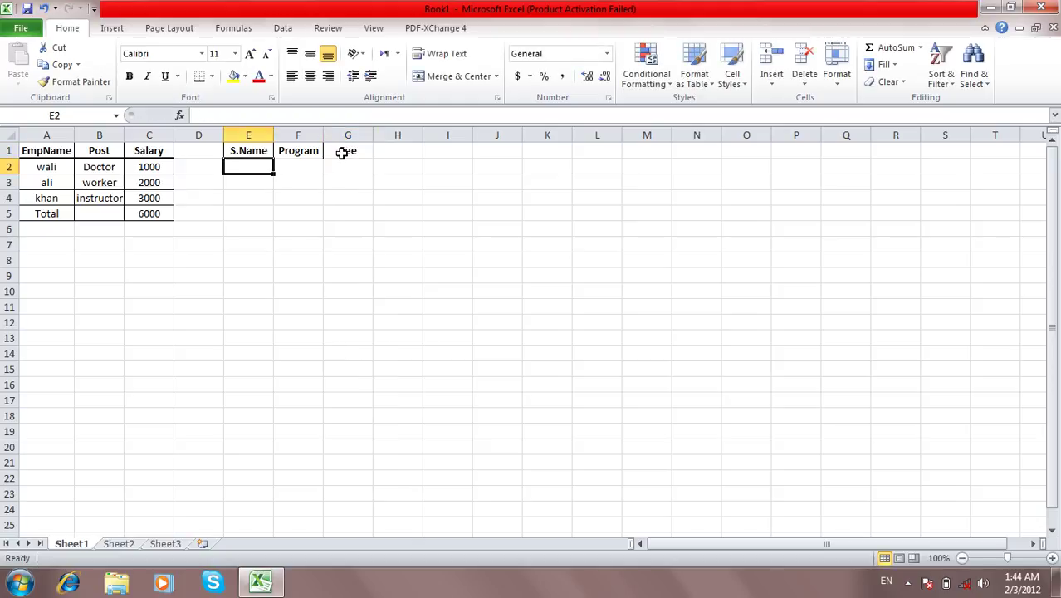
key("ctrl+z")
key("ctrl+z")
key("ctrl+z")
key("Right")
key("Right")
key("Right")
key("Down")
key("Up")
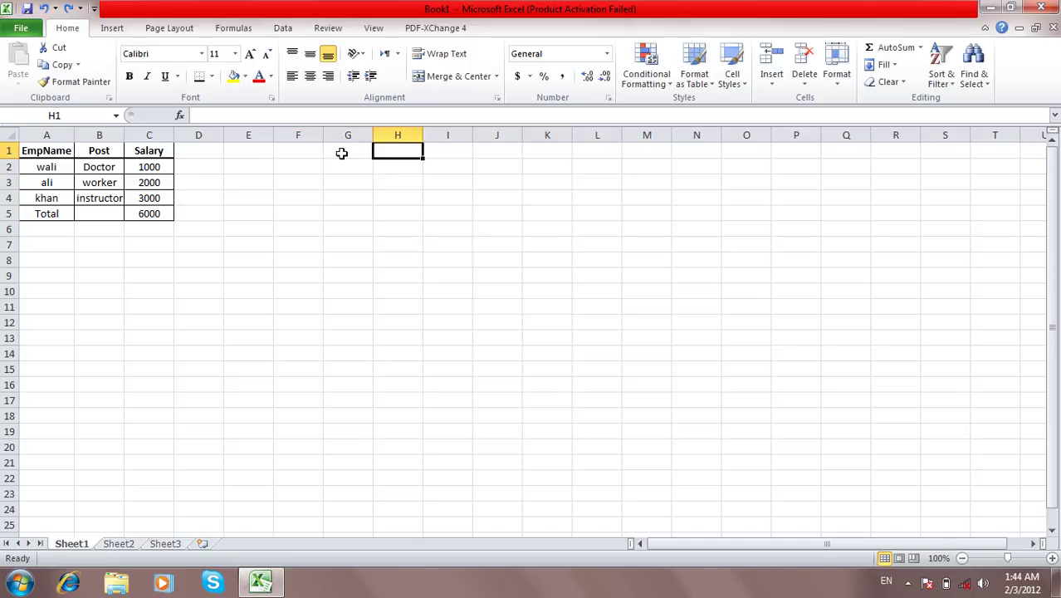
Enter the headings S.Name, Program and Fee in H1:J1
type("S.Name")
key("Tab")
type("Program")
key("Tab")
type("Fee")
key("Left")
key("Left")
key("Left")
key("Right")
Enter the student names Wali, salamkhan and Islamkhan in H2:H4
key("Down")
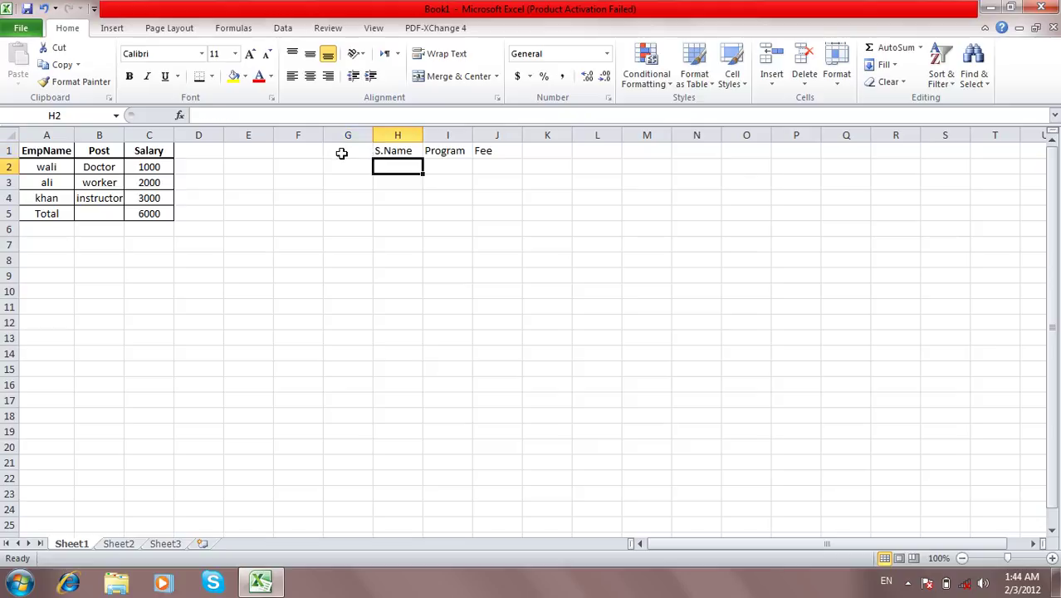
type("Wali")
key("Return")
type("salamkhan")
key("Return")
type("Islamkhan")
key("Tab")
Enter the programs DIT, CIT and Internet in I2:I4
key("Up")
key("Up")
type("DIT")
key("Return")
type("CIT")
key("Return")
type("Internet")
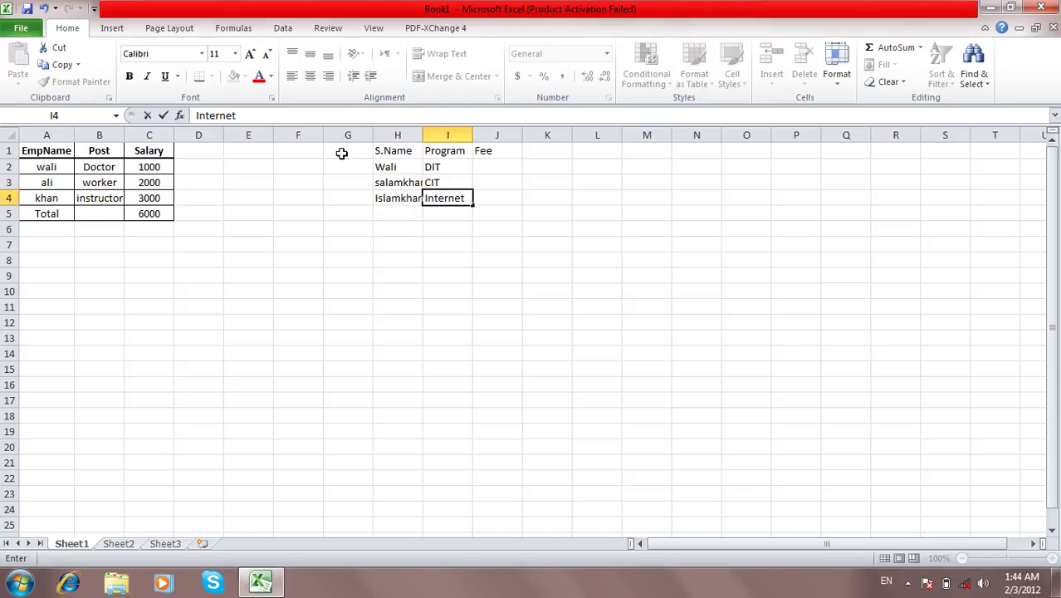
key("Tab")
Enter the fees 2000, 1000 and 100 in J2:J4
key("Up")
key("Up")
type("2000")
key("Return")
type("1000")
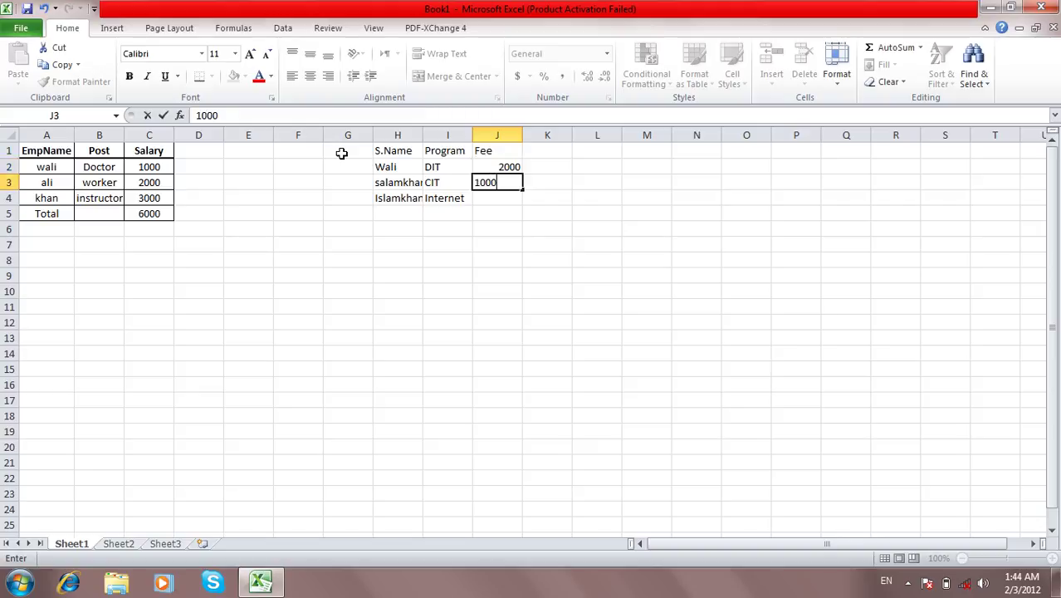
key("Return")
type("100")
key("Return")
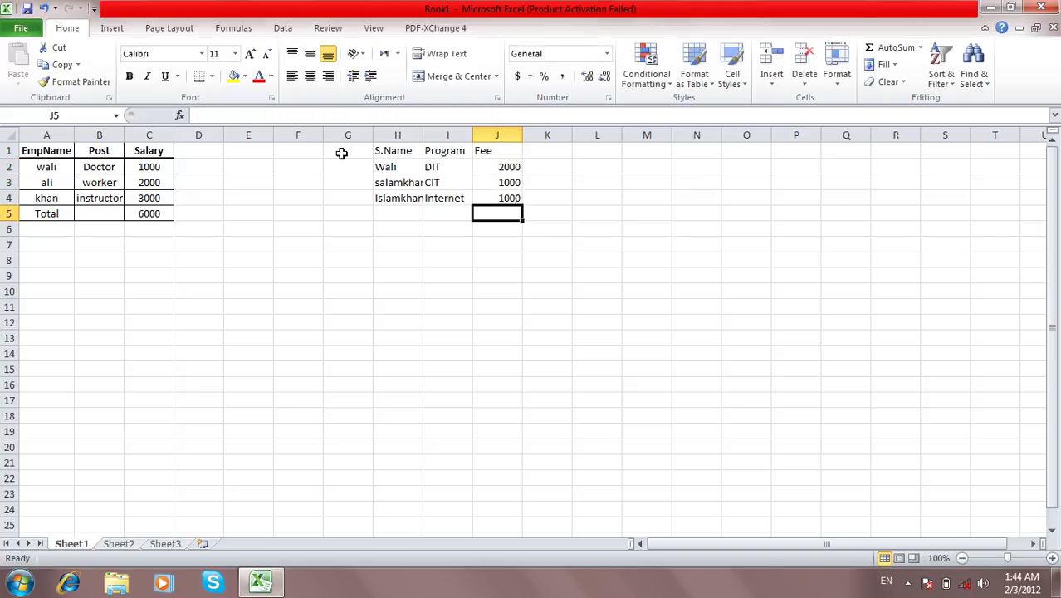
Widen column H to fit the student names
left_click_drag(423, 135, 431, 134)
left_click(495, 196)
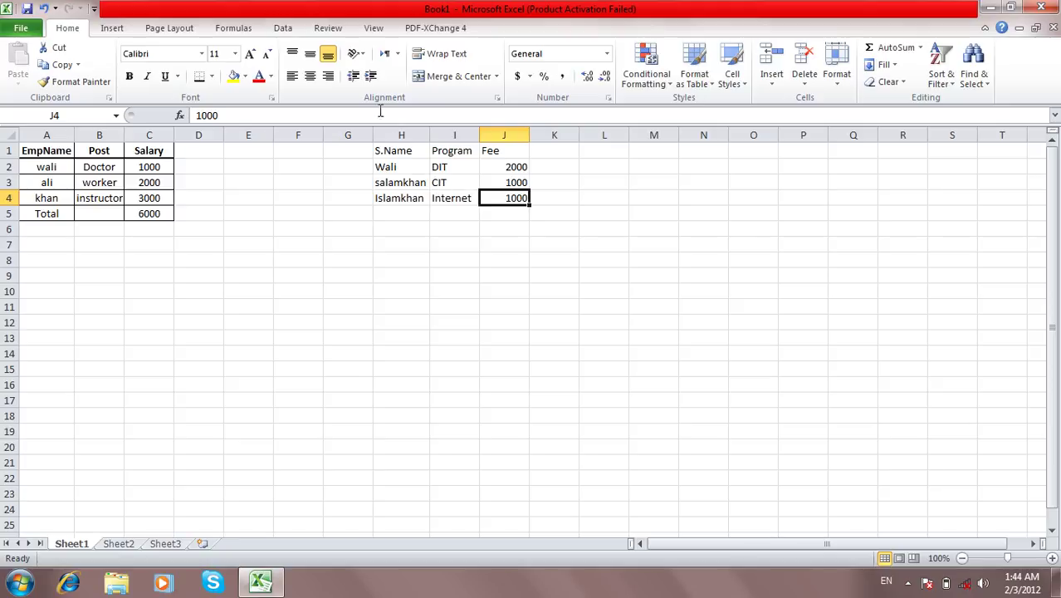
left_click(212, 76)
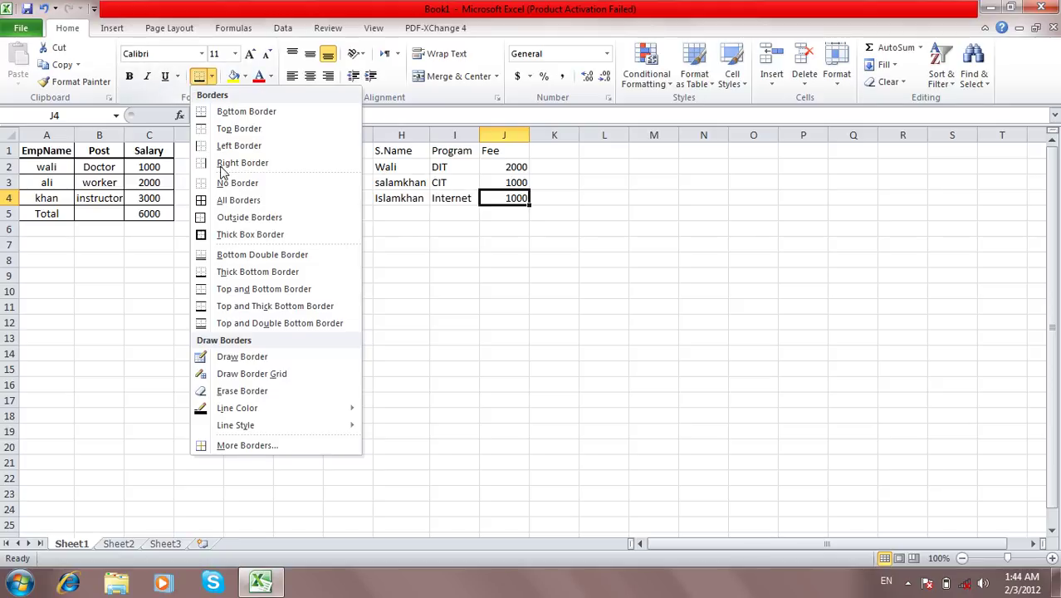
left_click(257, 356)
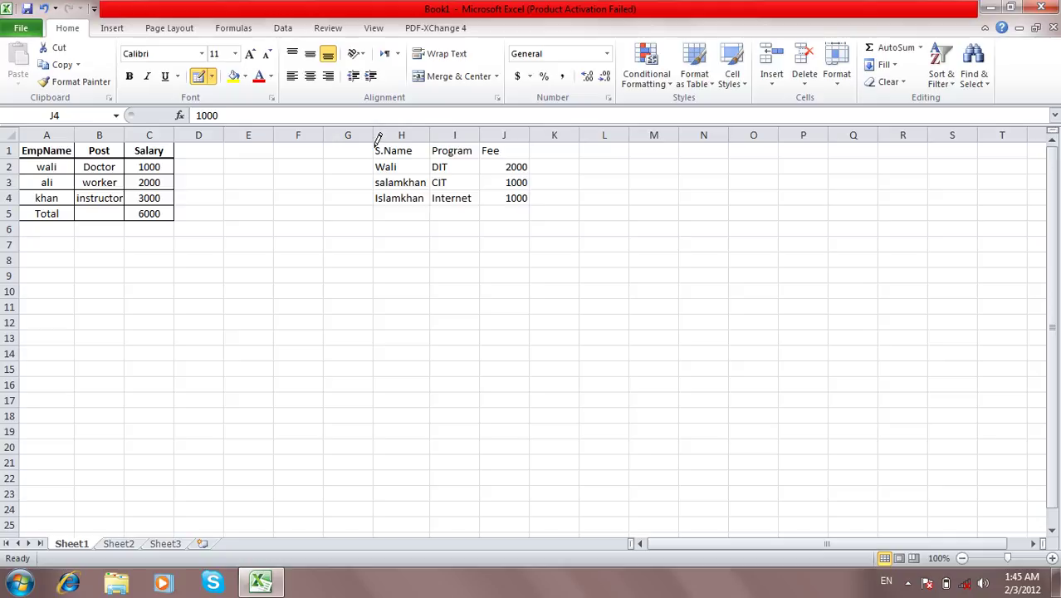
Draw borders along every column edge, the bottom and the heading row of H1:J4
left_click_drag(375, 143, 382, 192)
left_click_drag(433, 138, 435, 190)
left_click_drag(483, 145, 487, 196)
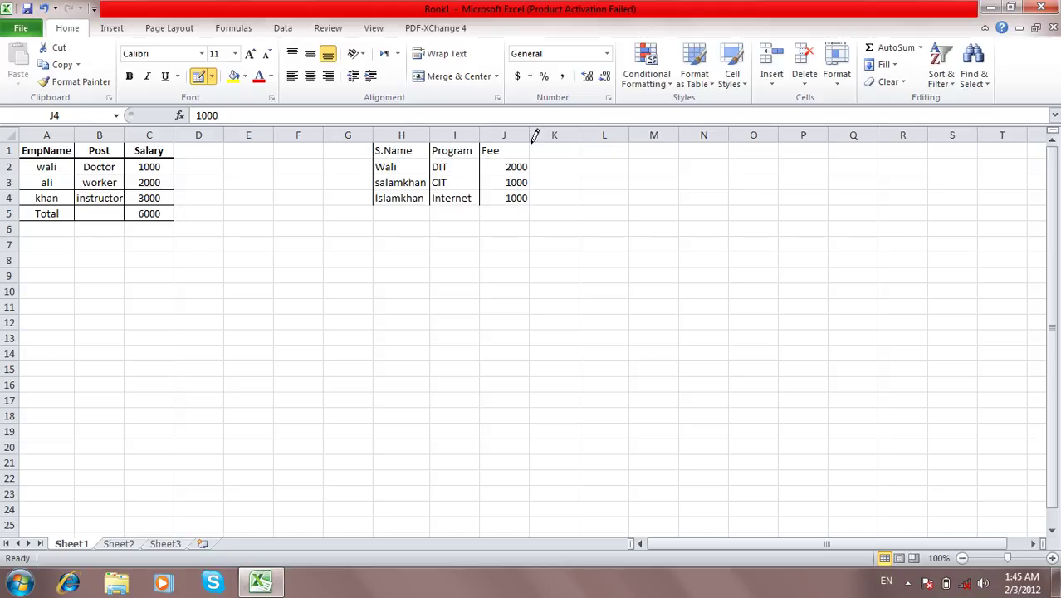
left_click_drag(532, 141, 534, 189)
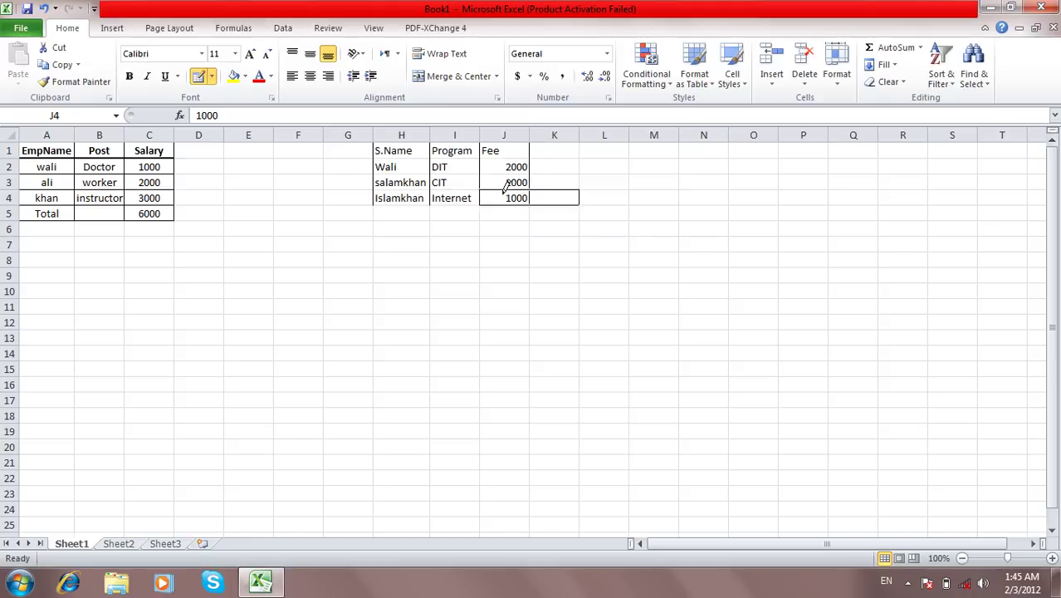
left_click_drag(531, 199, 381, 199)
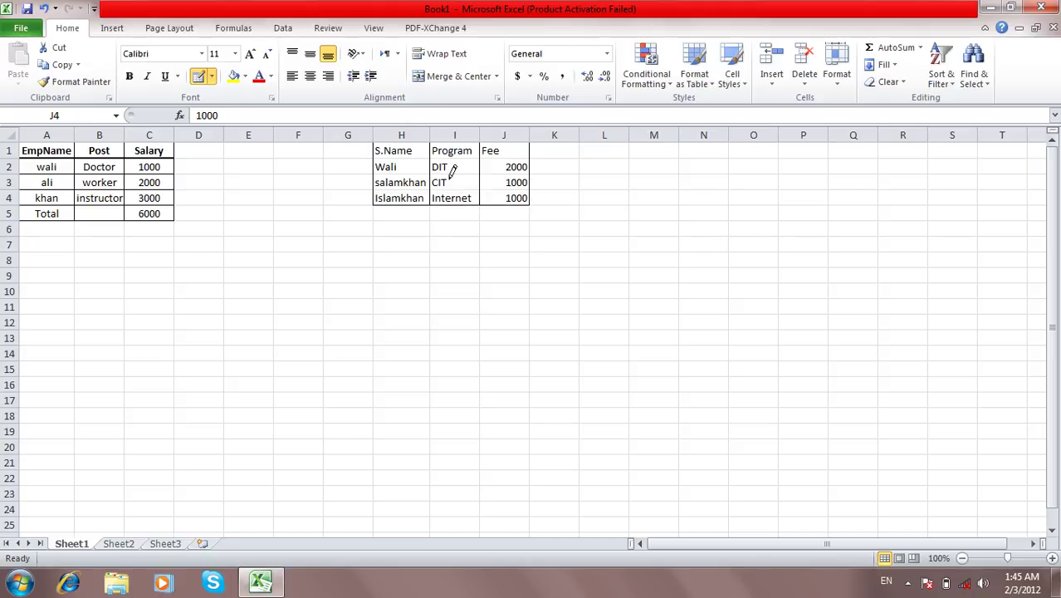
left_click_drag(532, 146, 415, 146)
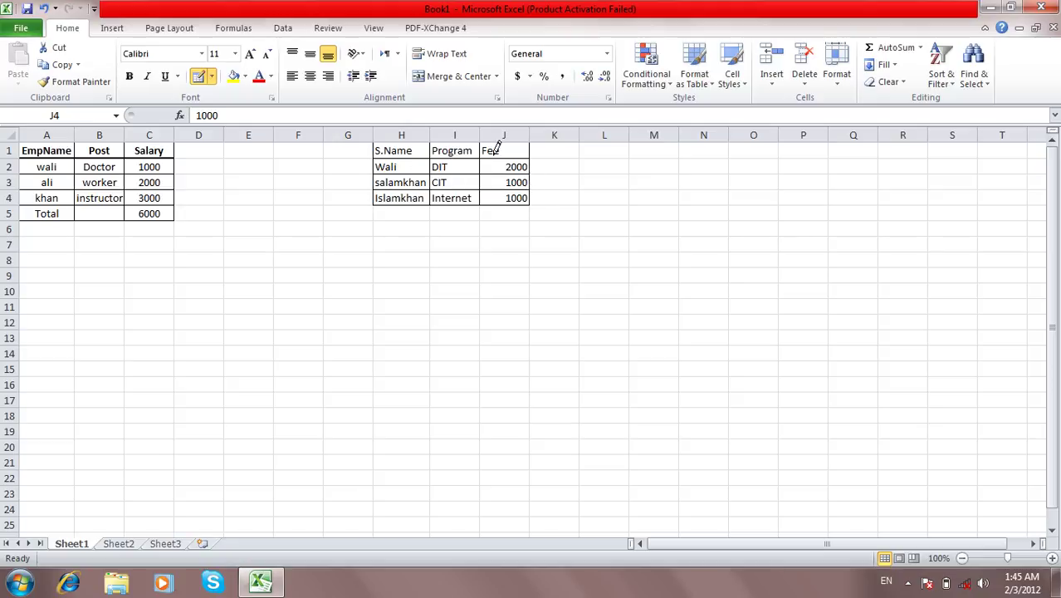
left_click(212, 76)
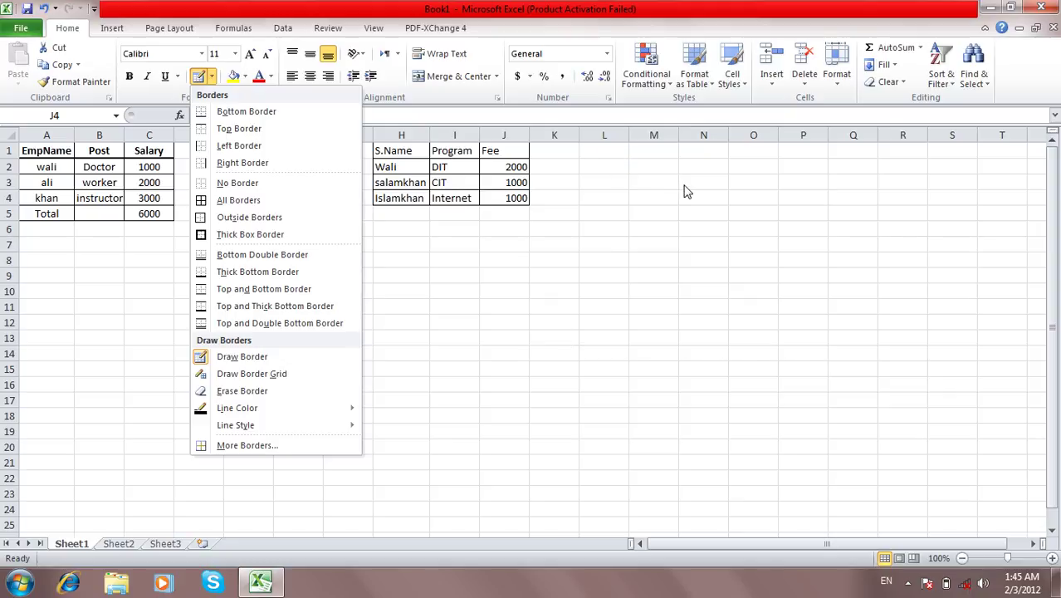
Start Microsoft Word 2010 via All Programs > Microsoft Office in the Start menu
left_click(29, 577)
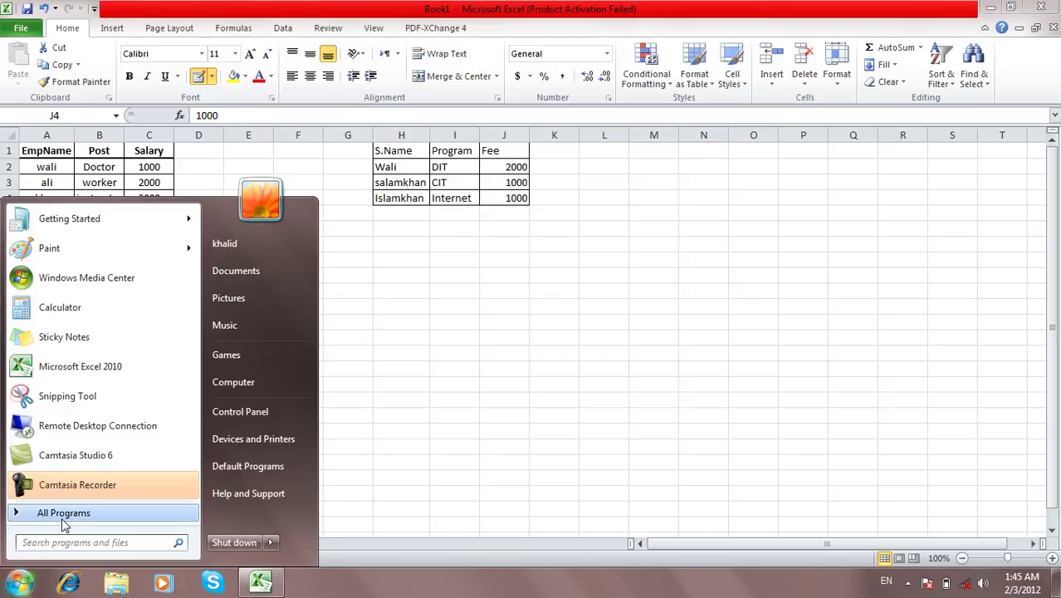
left_click(64, 513)
scroll(83, 465, "down", 3)
scroll(94, 442, "down", 3)
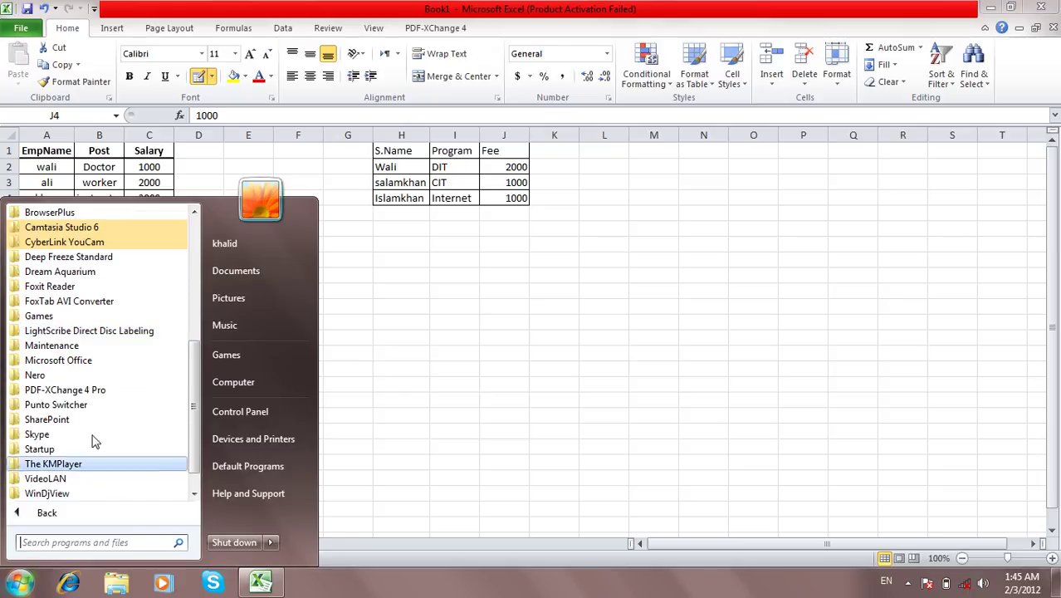
left_click(94, 363)
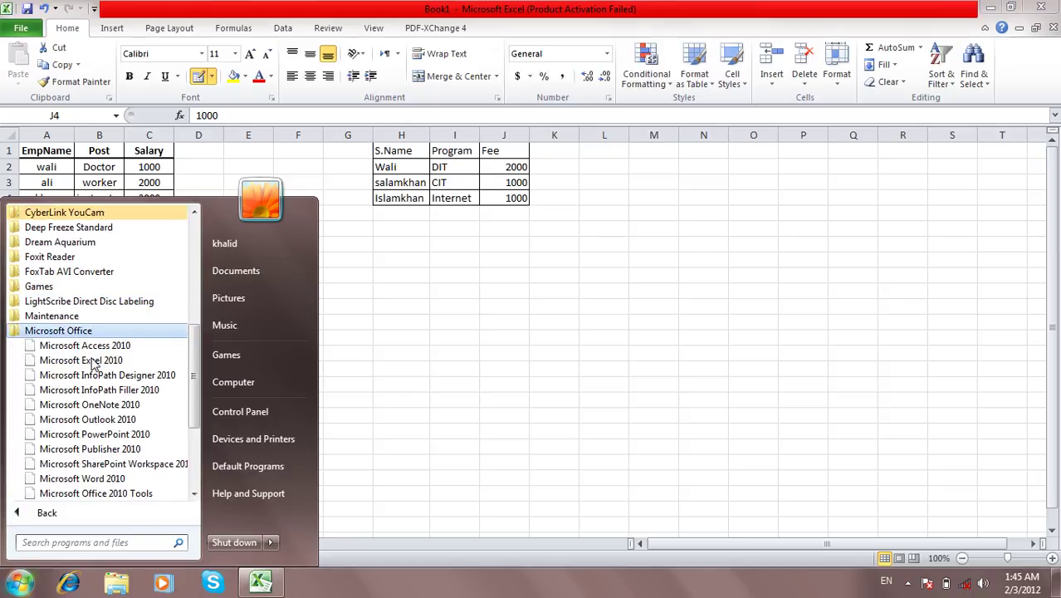
left_click(72, 479)
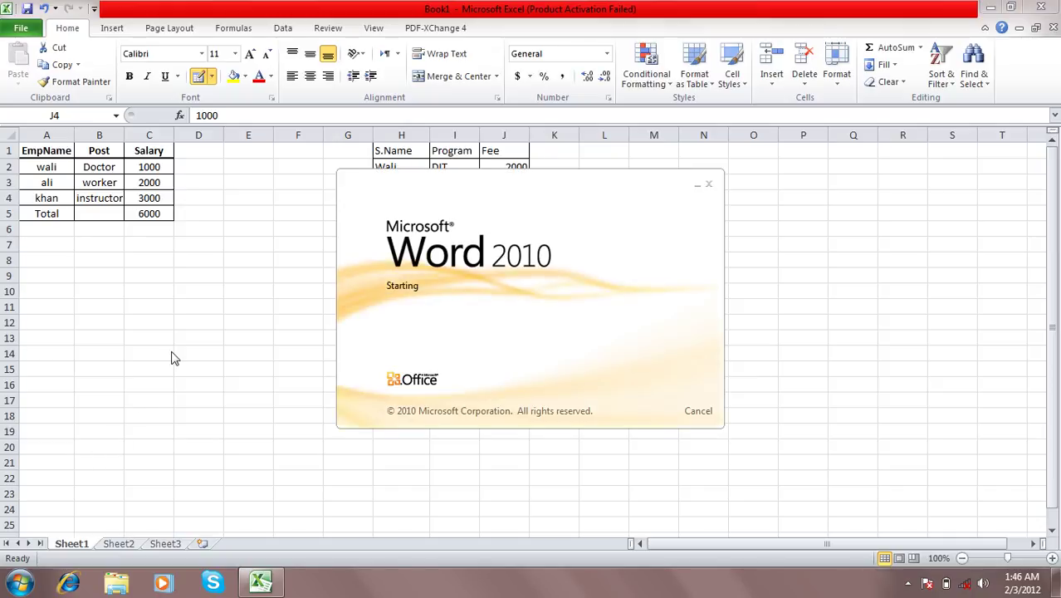